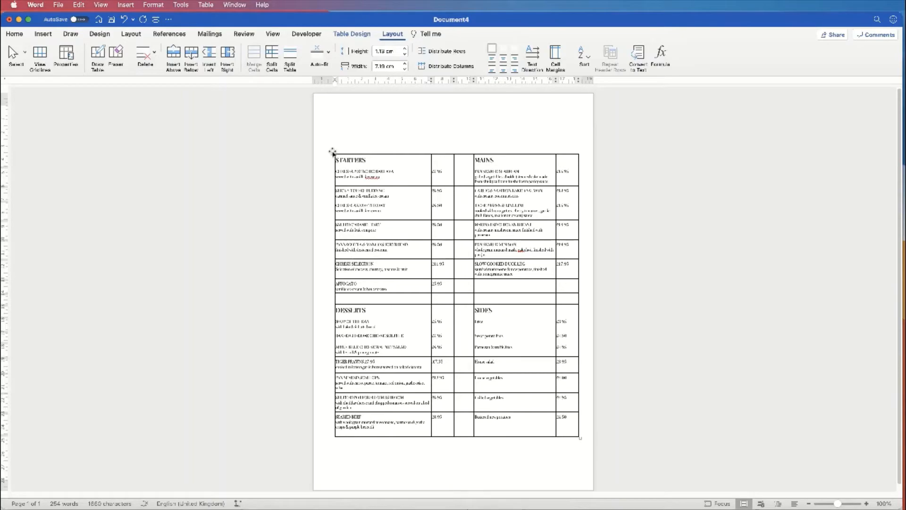
Remove all borders from the entire menu table.
left_click(333, 151)
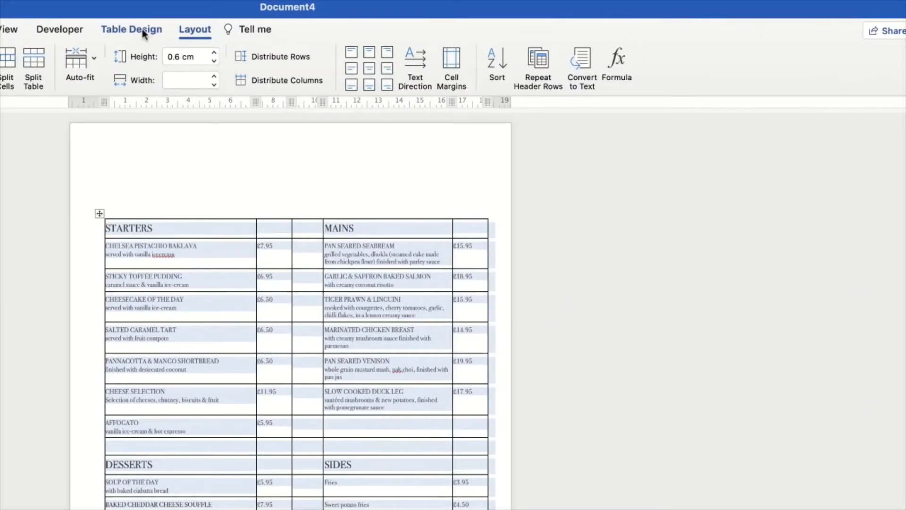
left_click(144, 32)
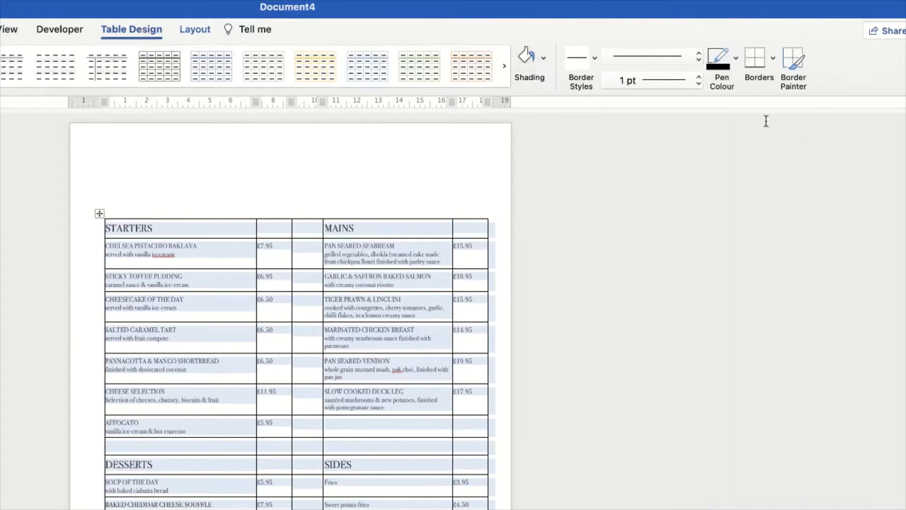
left_click(771, 58)
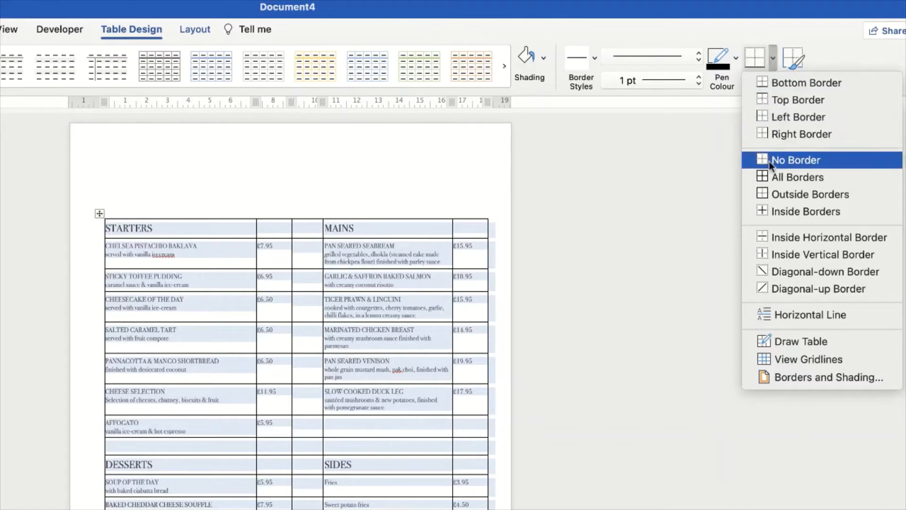
left_click(781, 163)
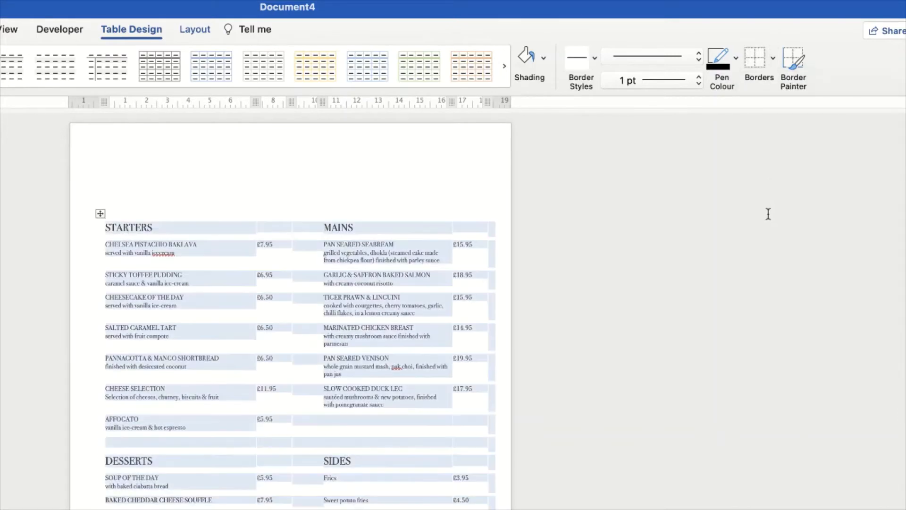
left_click(352, 147)
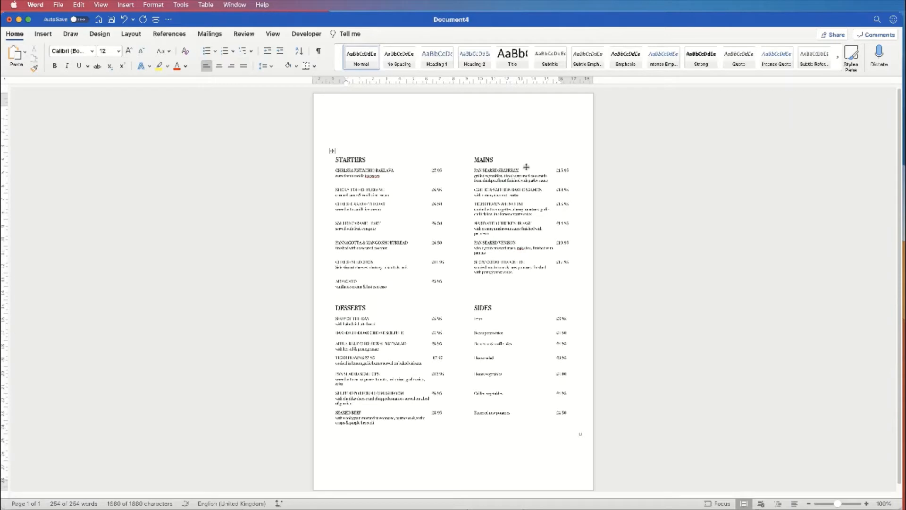
key("Left")
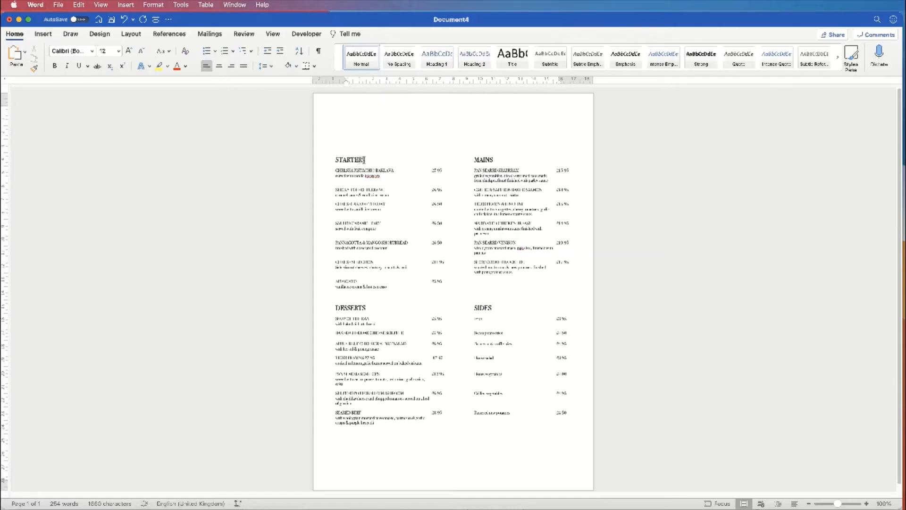
Add a 1 pt bottom border beneath the STARTERS heading cell and the empty price cell beside it.
left_click_drag(412, 159, 441, 163)
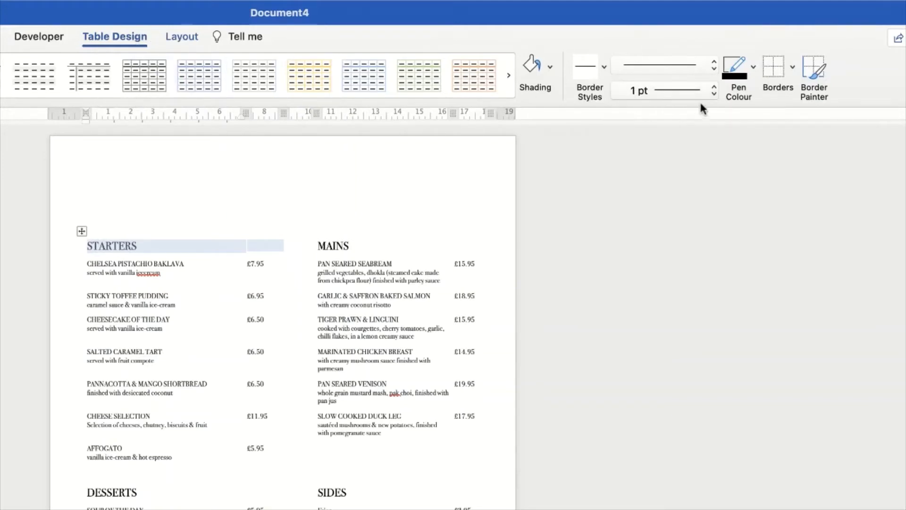
left_click(714, 93)
left_click(689, 90)
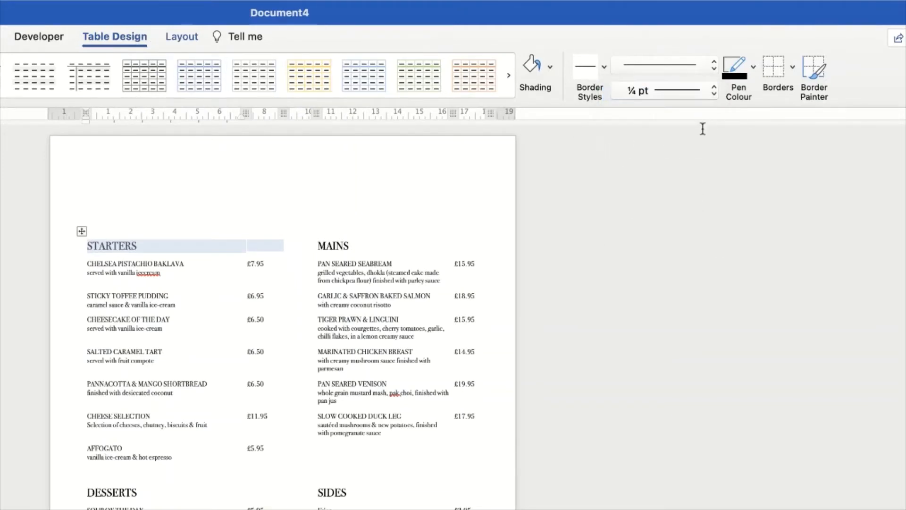
left_click(713, 94)
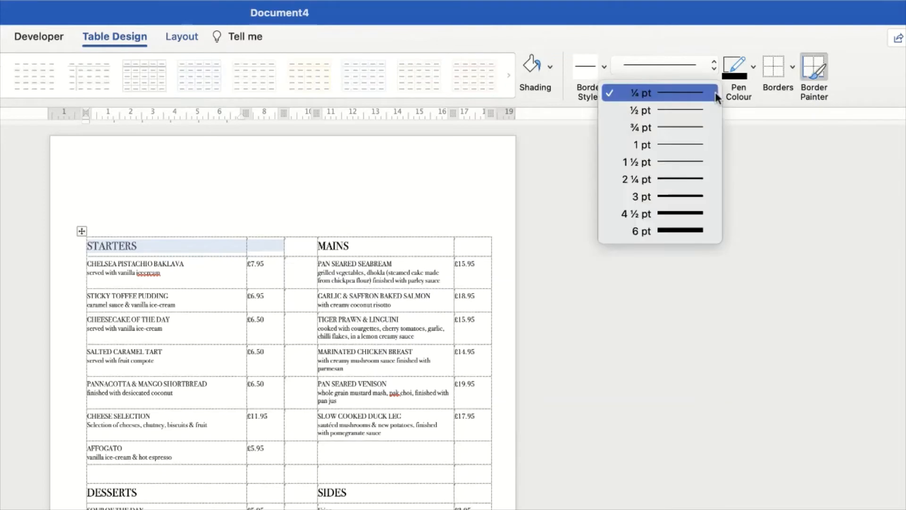
left_click(694, 144)
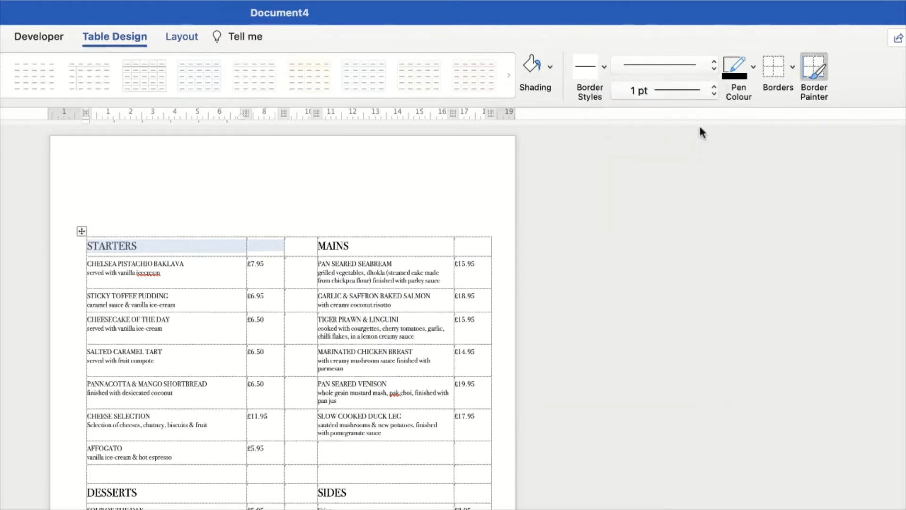
left_click(605, 67)
left_click(606, 69)
left_click(792, 68)
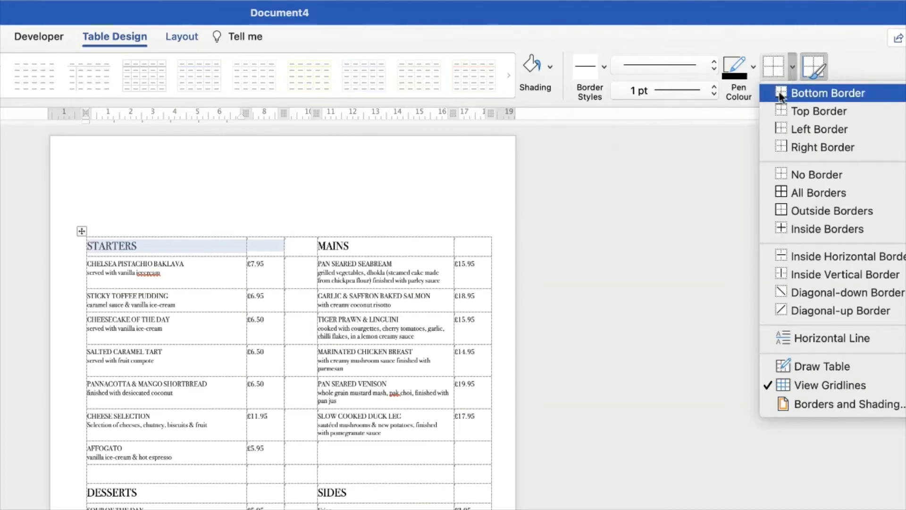
left_click(808, 96)
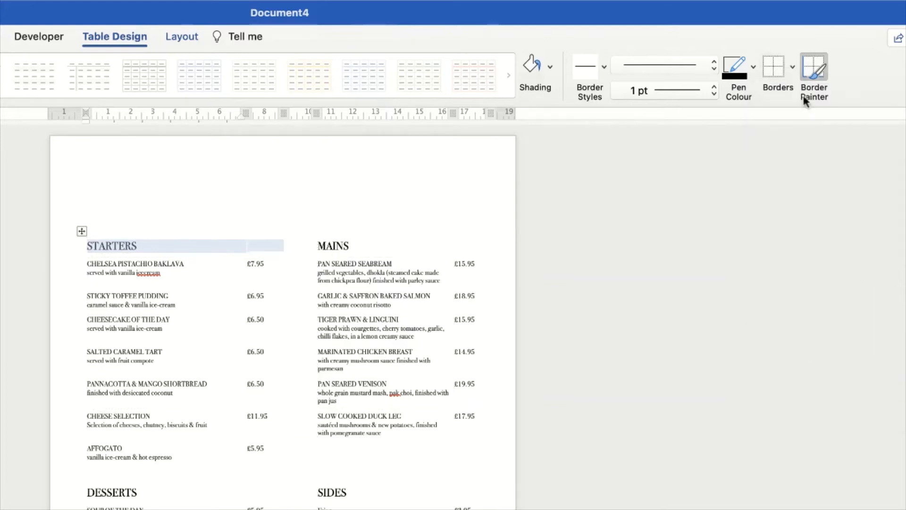
left_click(356, 161)
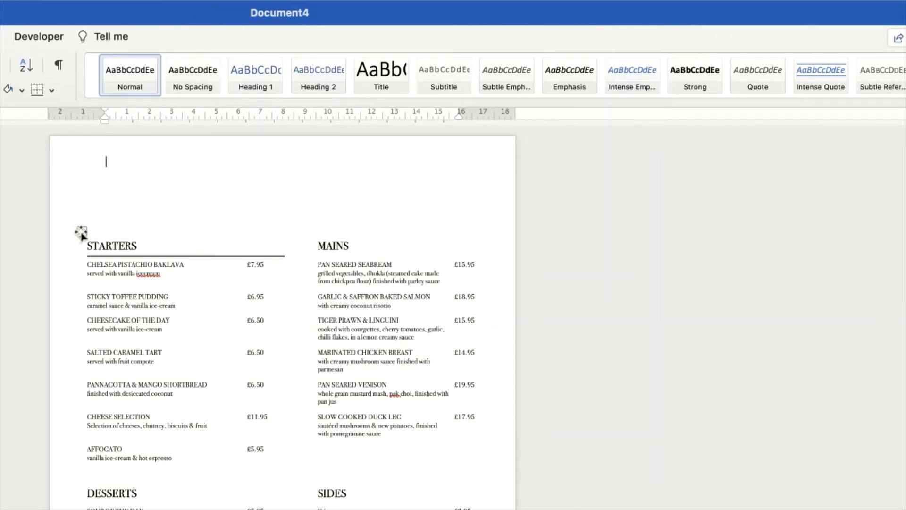
Paint 1 pt lines with Border Painter beneath the MAINS, DESSERTS and SIDES headings and their price cells, leaving the spacer column blank.
left_click(81, 231)
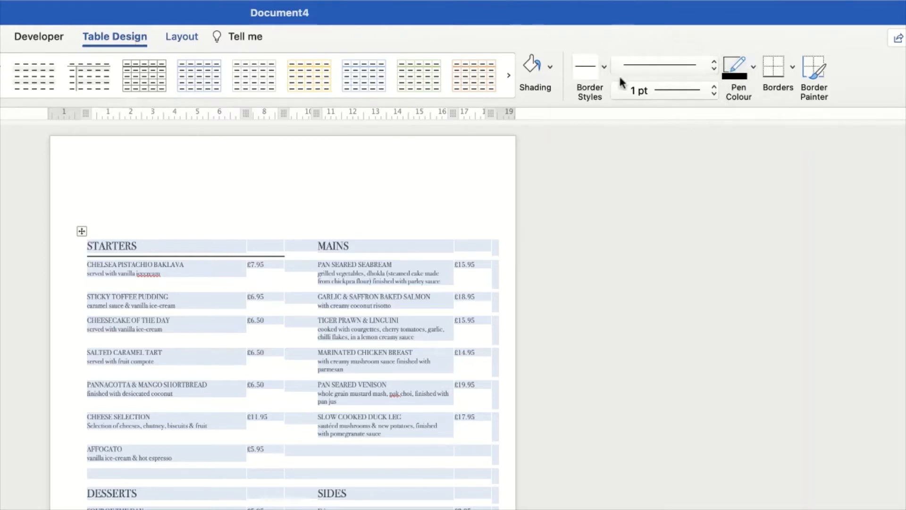
left_click(816, 65)
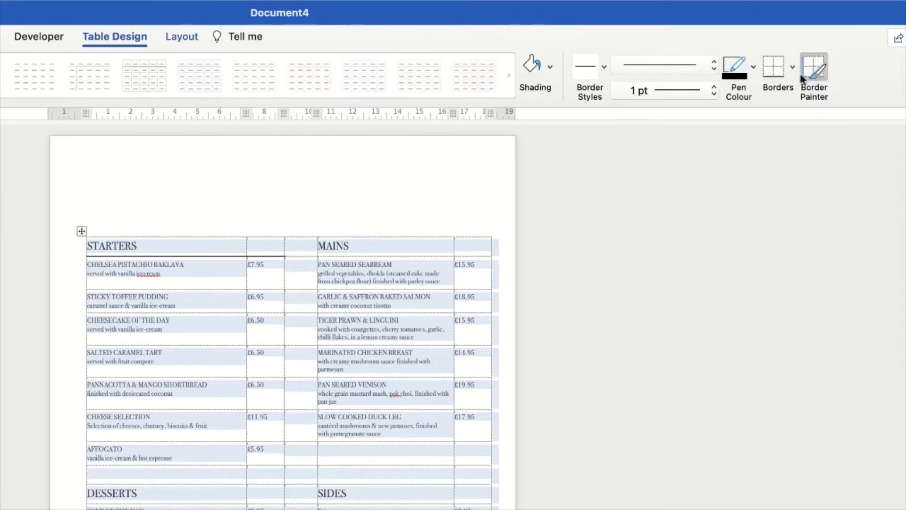
left_click(439, 256)
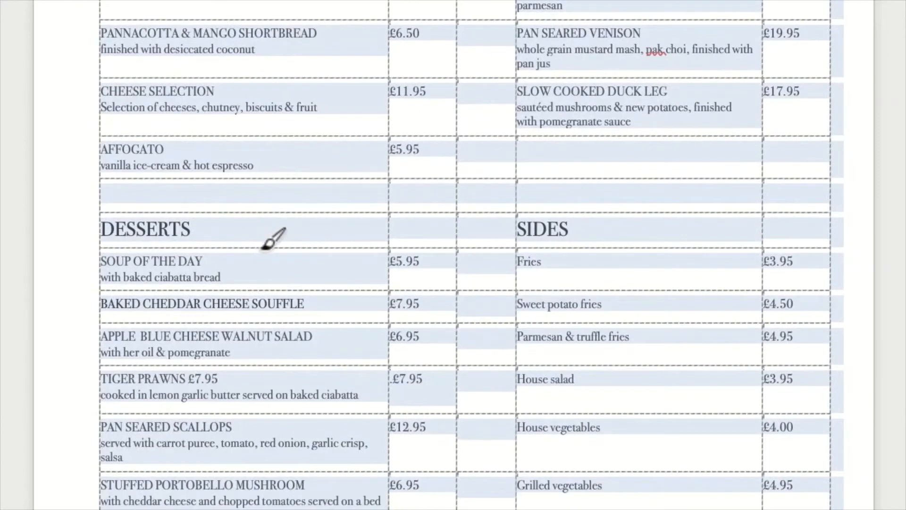
left_click(264, 248)
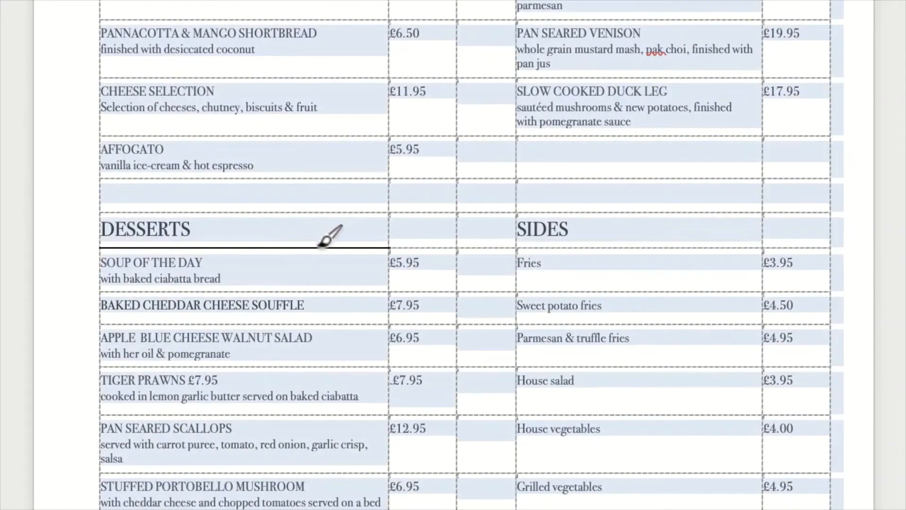
left_click(421, 247)
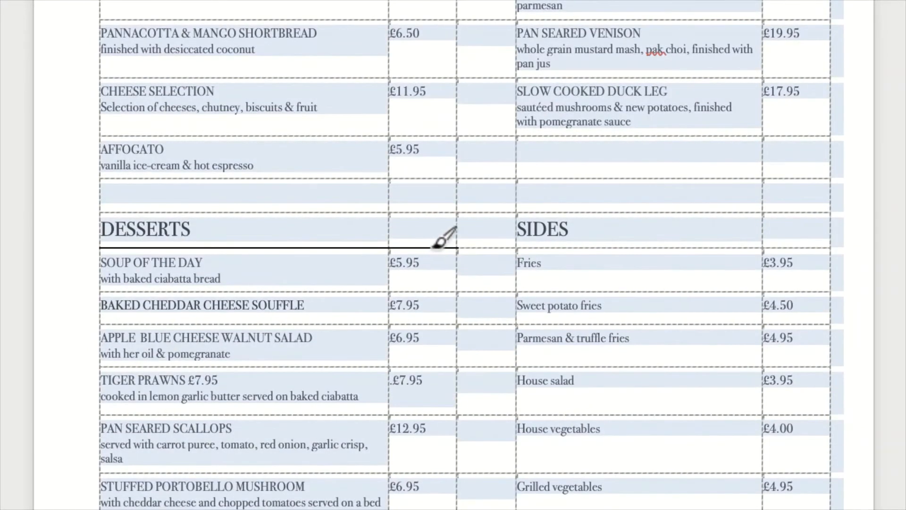
left_click(644, 249)
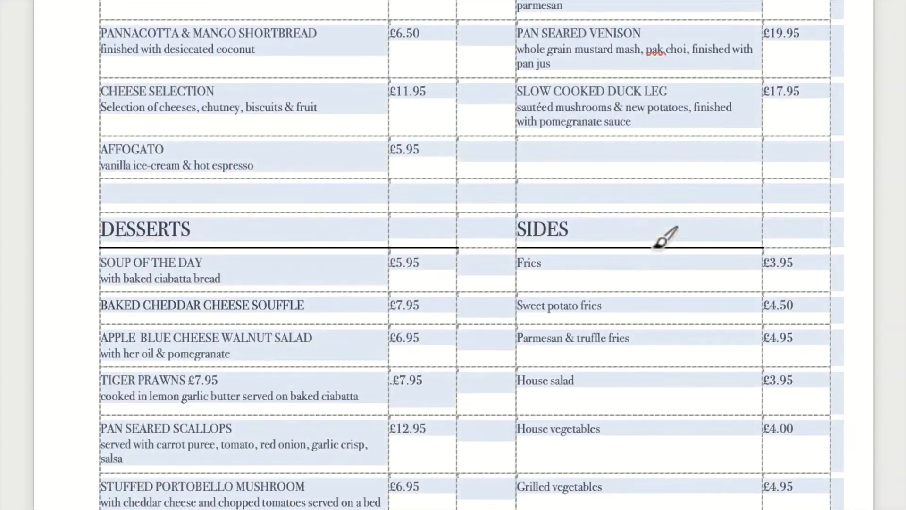
left_click(797, 246)
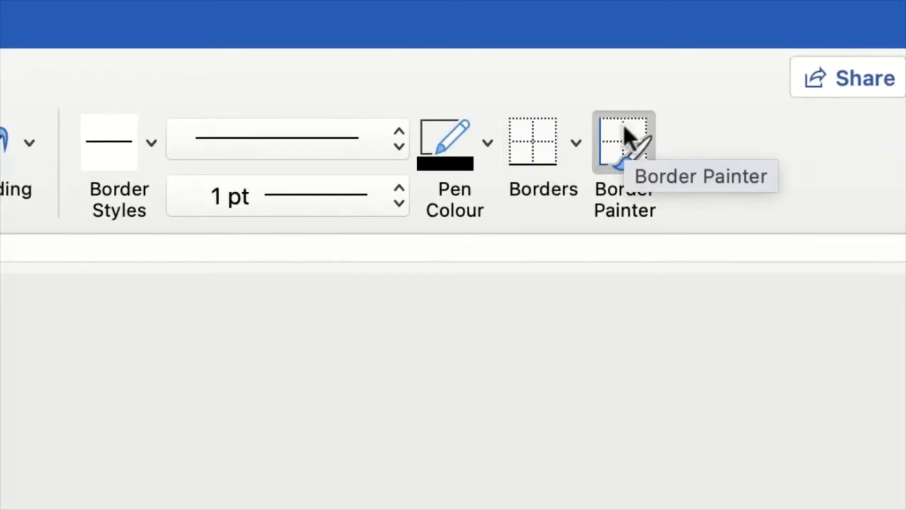
left_click(623, 125)
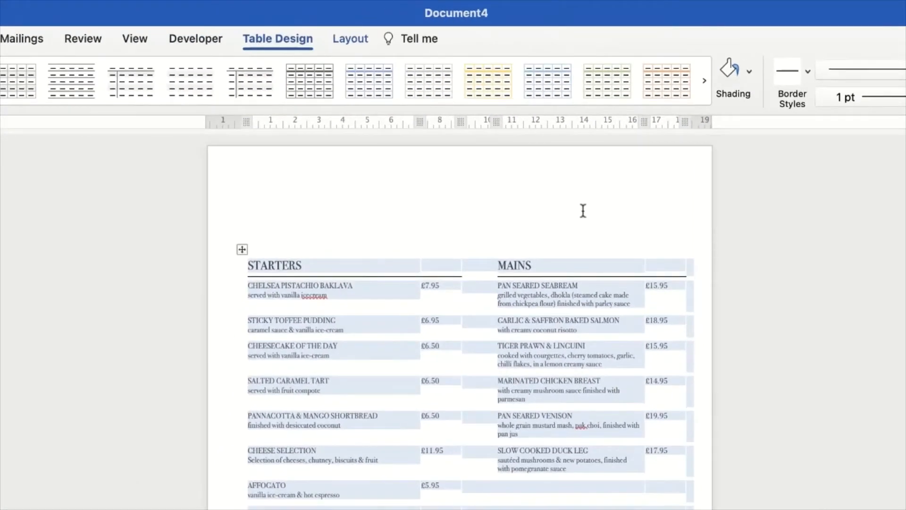
left_click(583, 211)
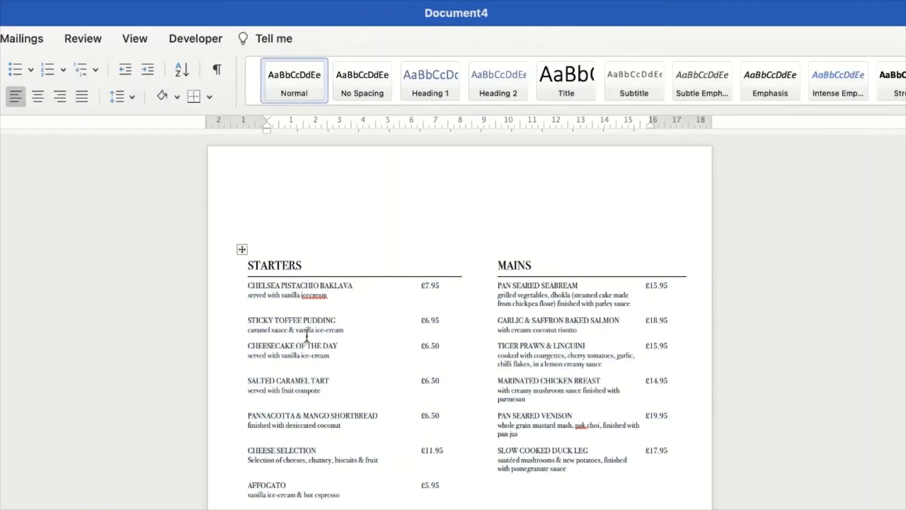
Select the whole menu table and turn on its gridlines.
left_click(241, 250)
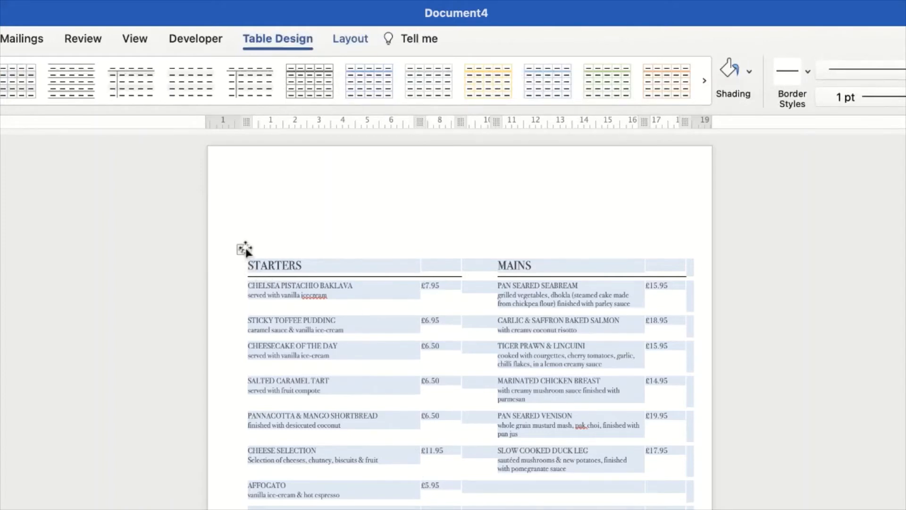
left_click(314, 211)
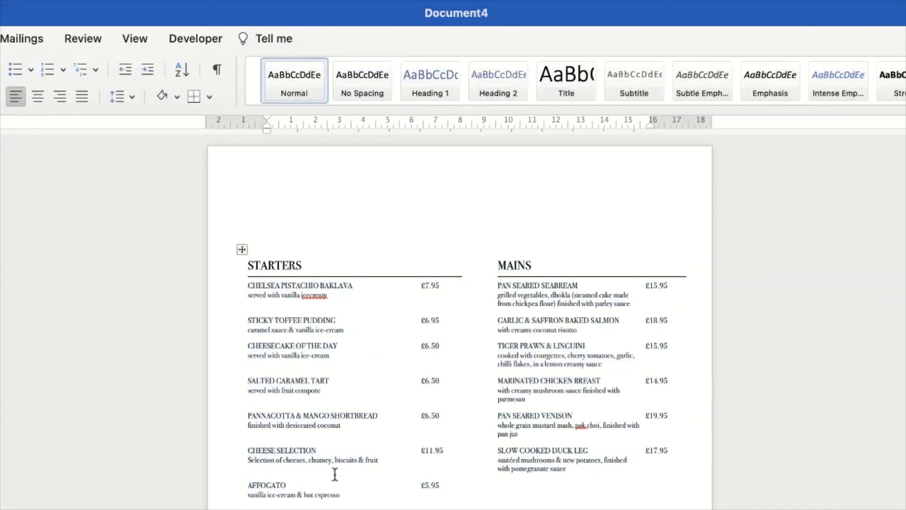
left_click(240, 247)
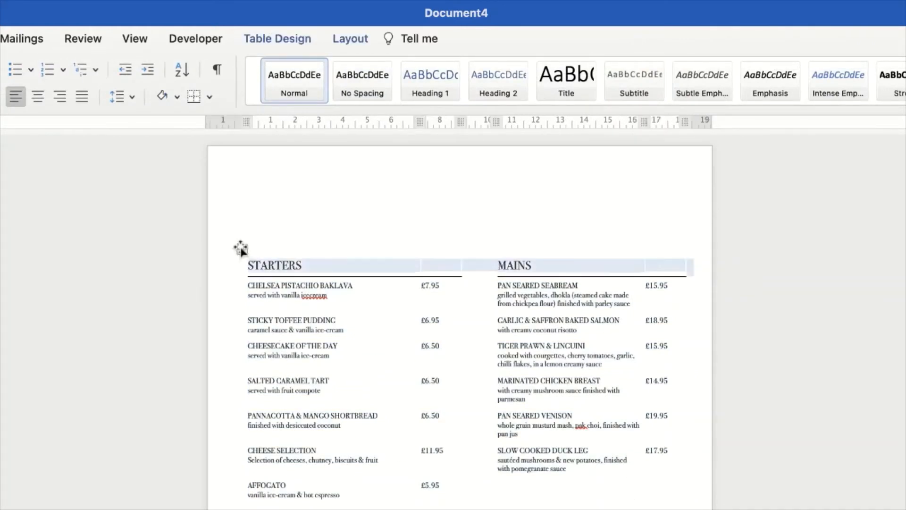
left_click(242, 247)
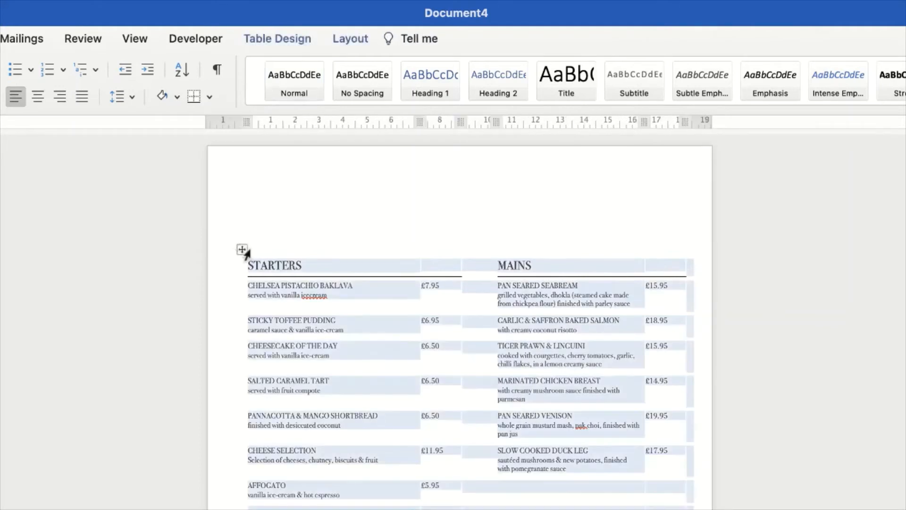
left_click(349, 40)
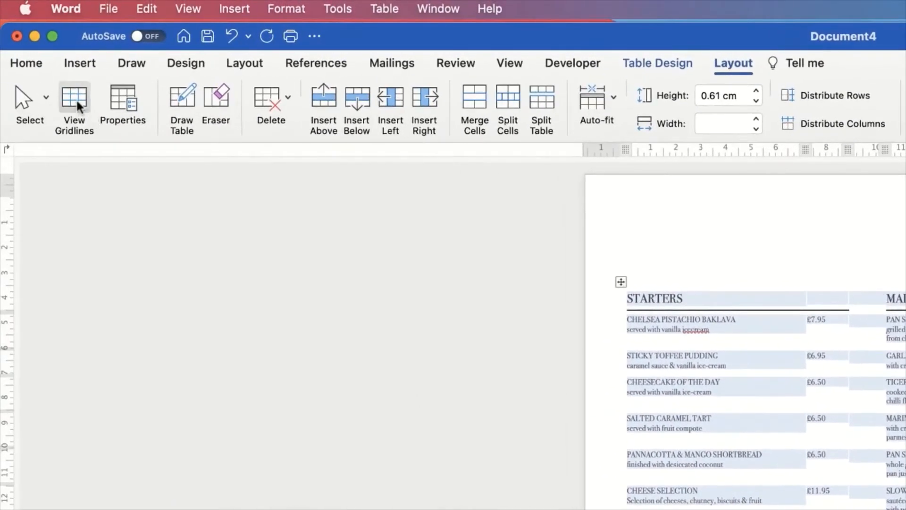
left_click(78, 108)
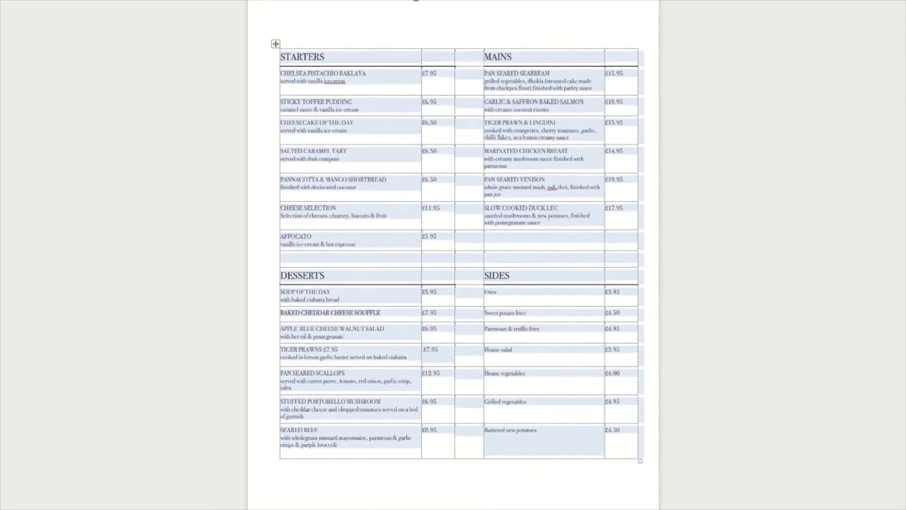
left_click(437, 23)
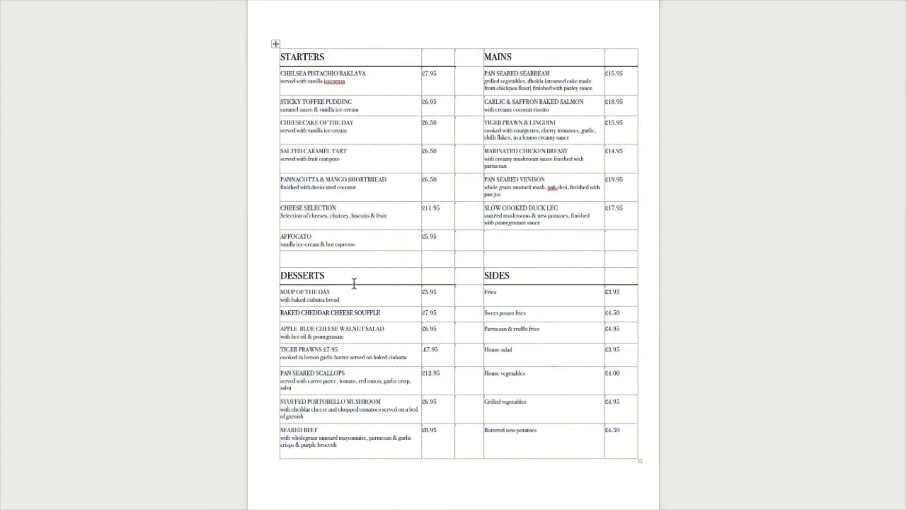
Turn off the gridlines of the menu table.
key("ctrl+a")
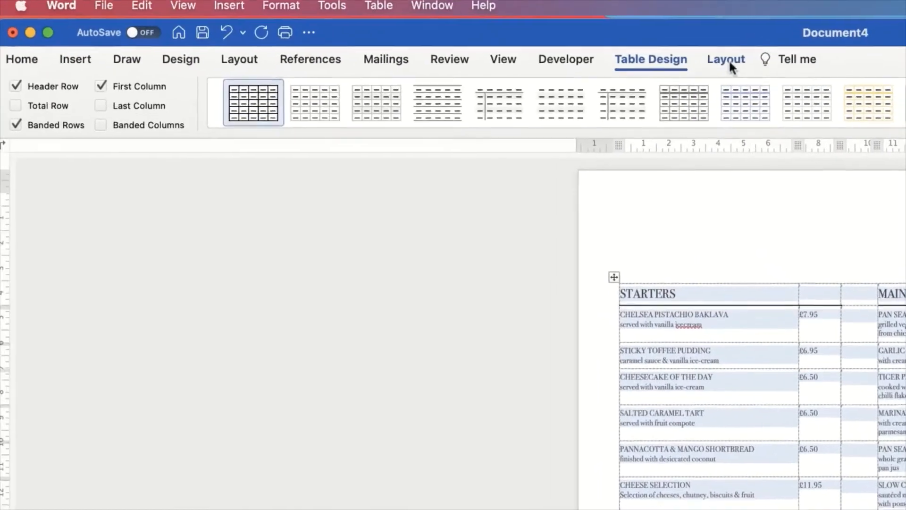
left_click(729, 63)
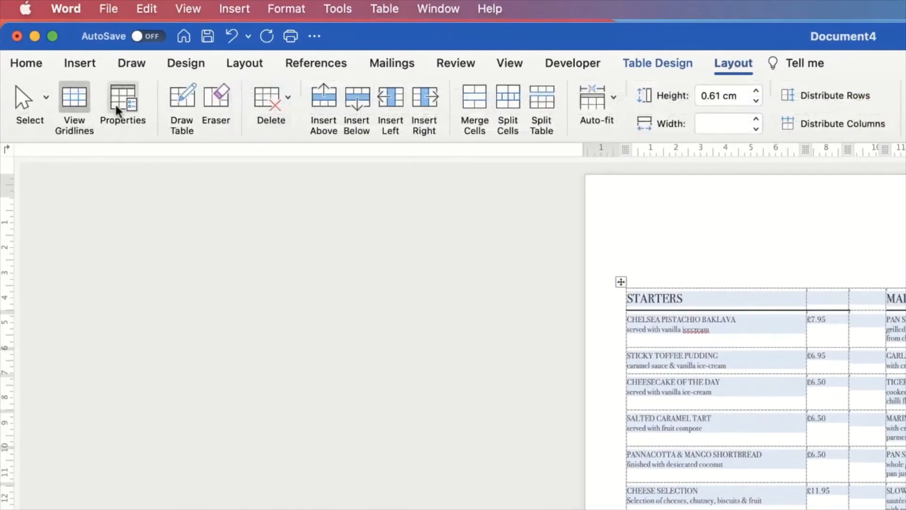
left_click(72, 105)
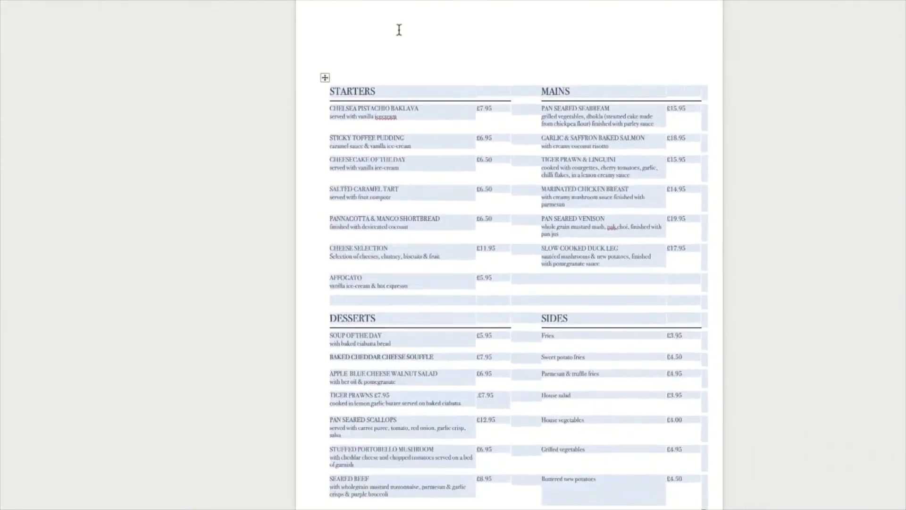
left_click(713, 228)
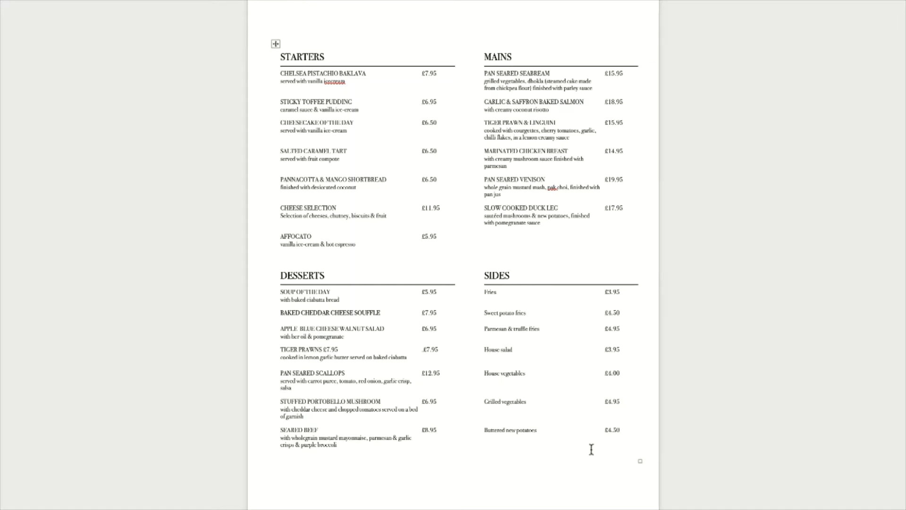
Display the menu table's gridlines again and place the cursor in the Buttered new potatoes price cell.
left_click(274, 42)
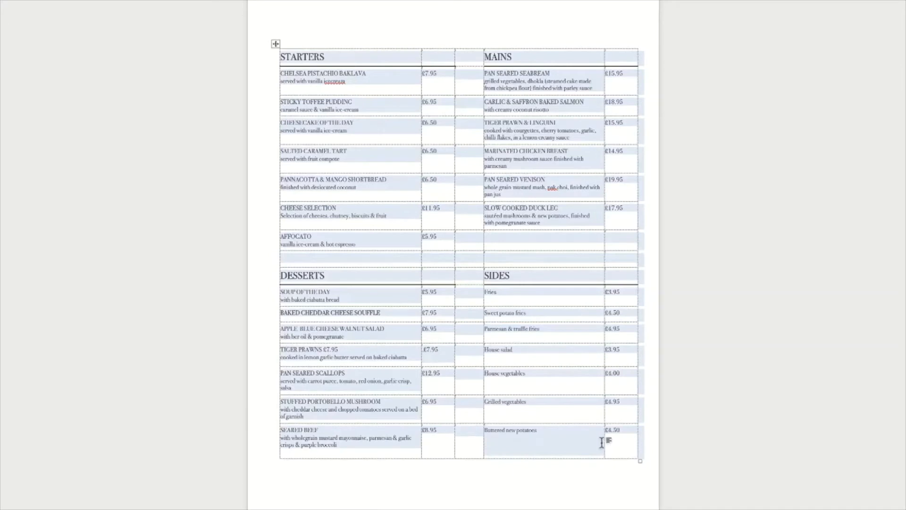
left_click(630, 436)
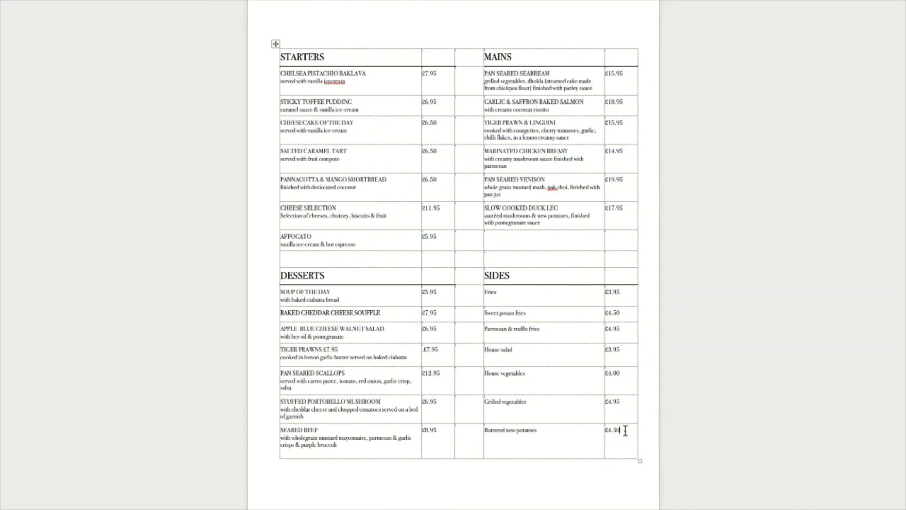
Add a new row at the end of the menu table and split it into 4 columns and 1 row, merging its cells first.
key("Tab")
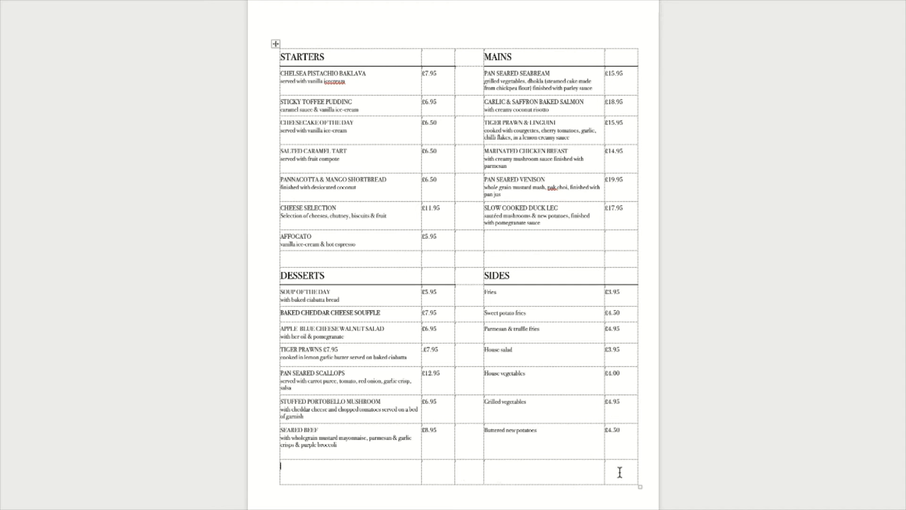
left_click_drag(620, 472, 531, 470)
left_click_drag(454, 470, 401, 475)
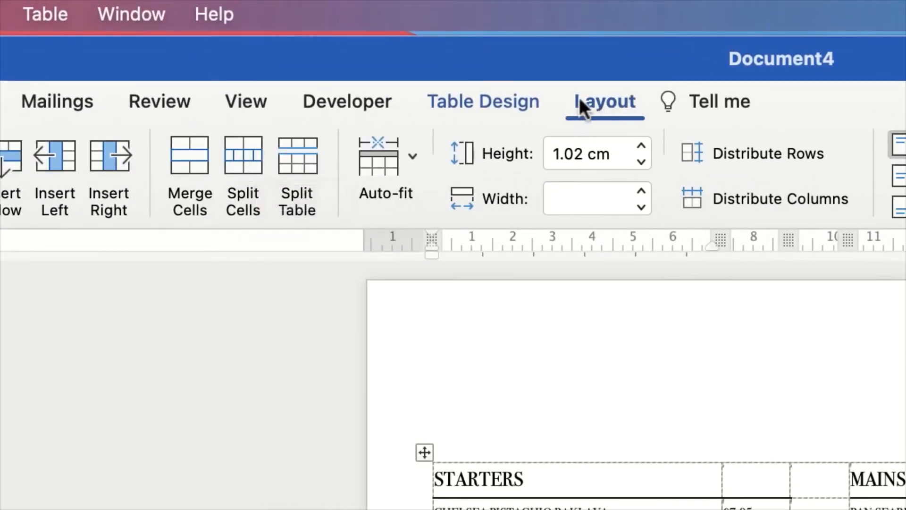
left_click(246, 158)
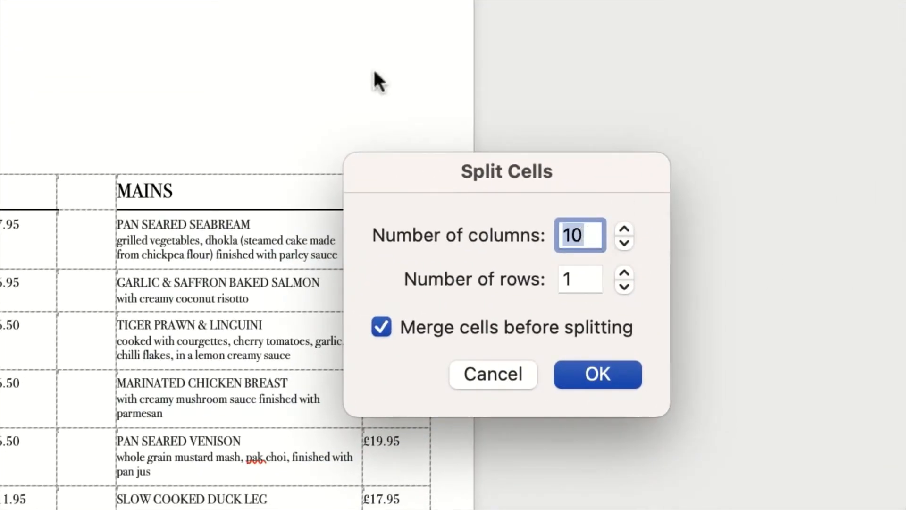
type("4")
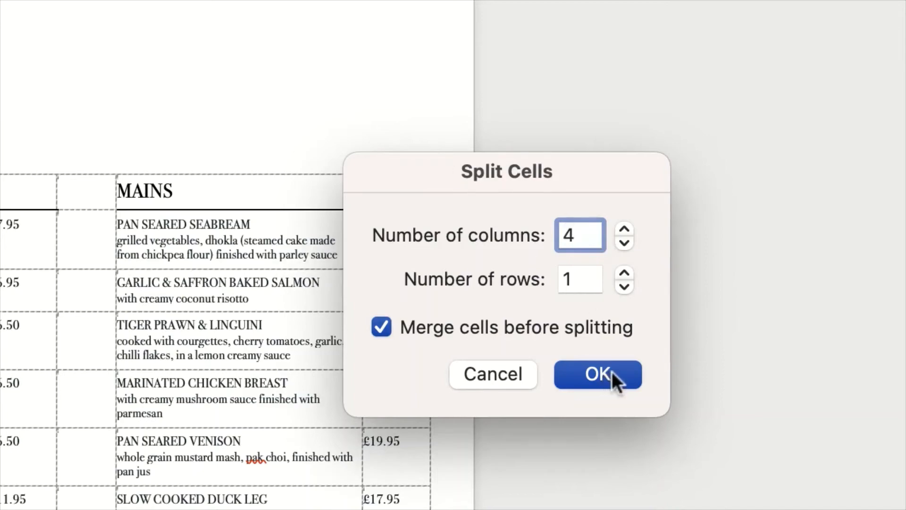
left_click(598, 374)
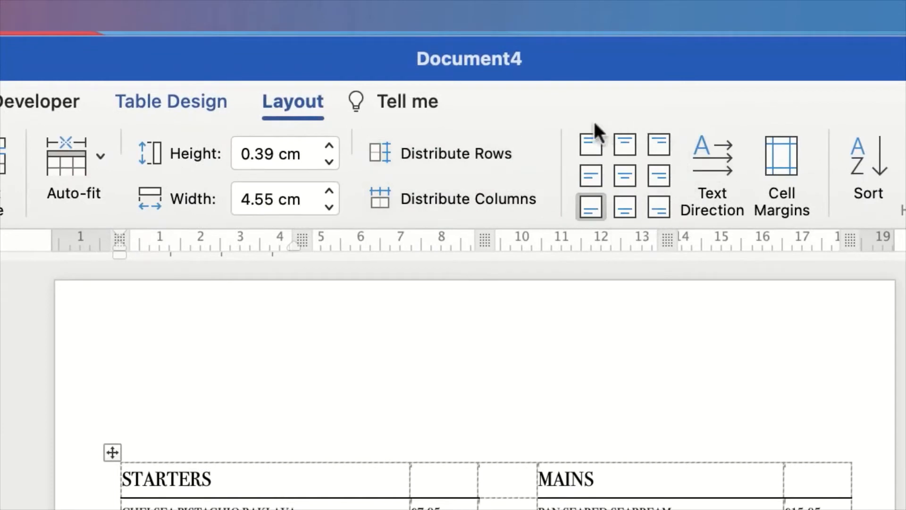
Centre the contact details horizontally and vertically in the table's last row, and turn off the gridlines of the whole menu table.
left_click(625, 175)
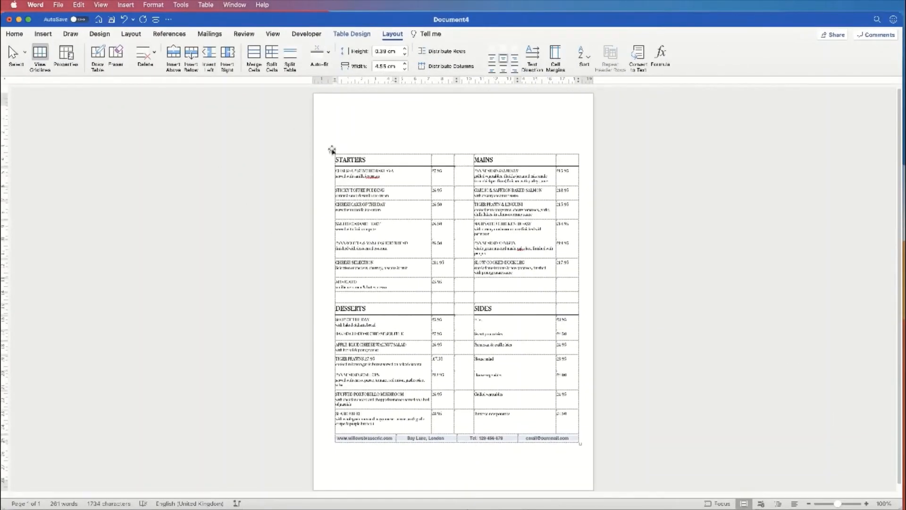
left_click(333, 150)
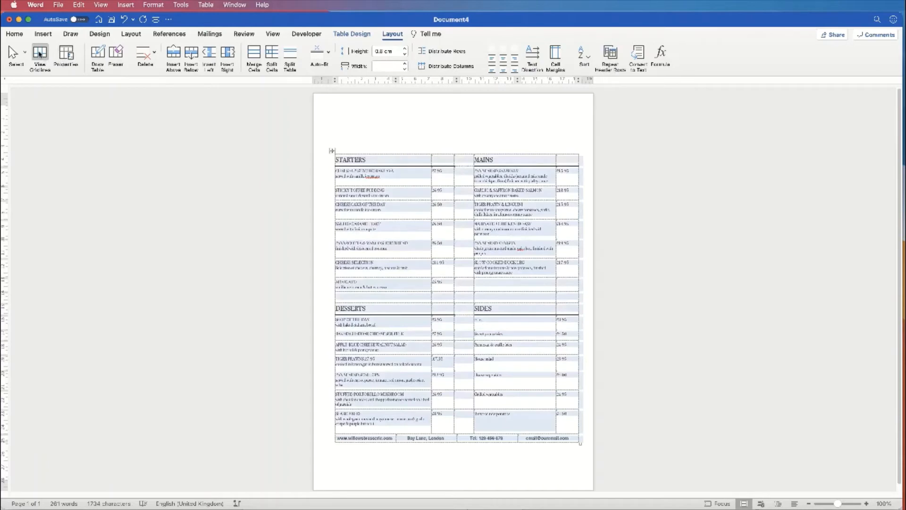
left_click(40, 57)
Add blank lines above the menu table to push it down the page while keeping the menu on a single page.
left_click(405, 137)
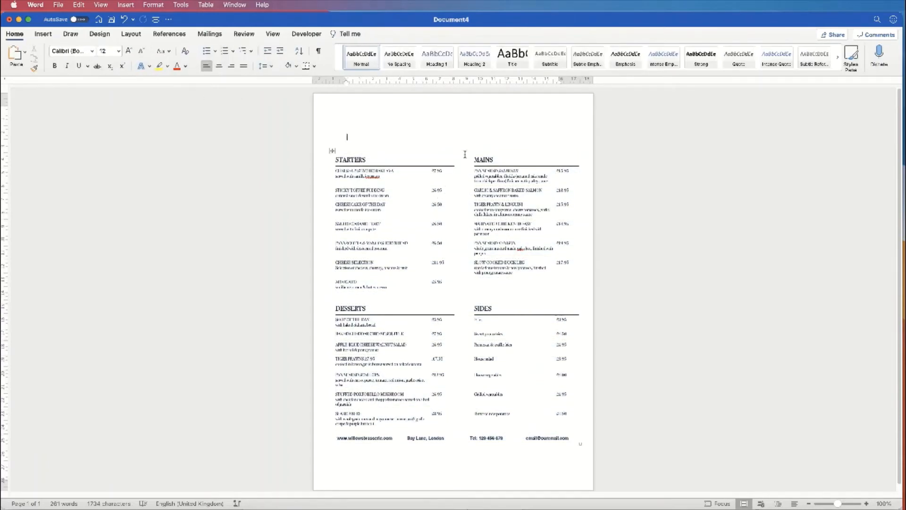
key("Return")
key("Return")
key("Return")
key("Return")
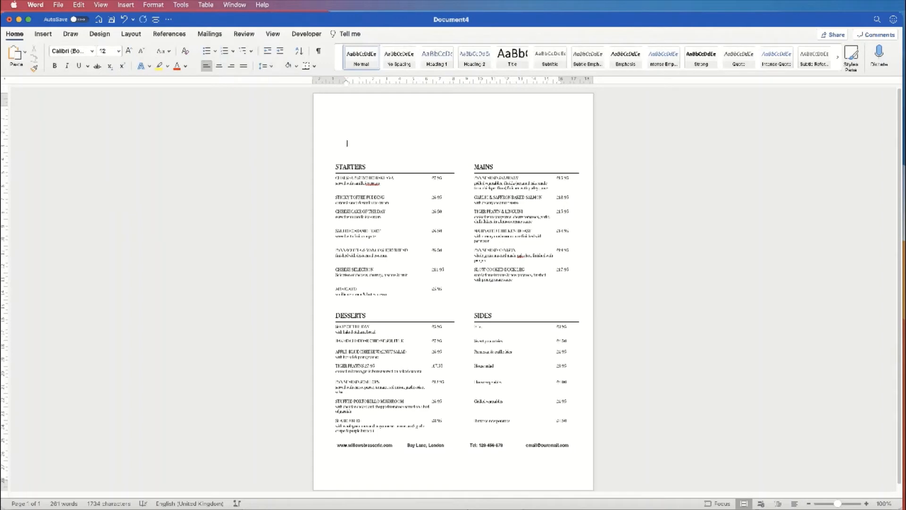
key("Return")
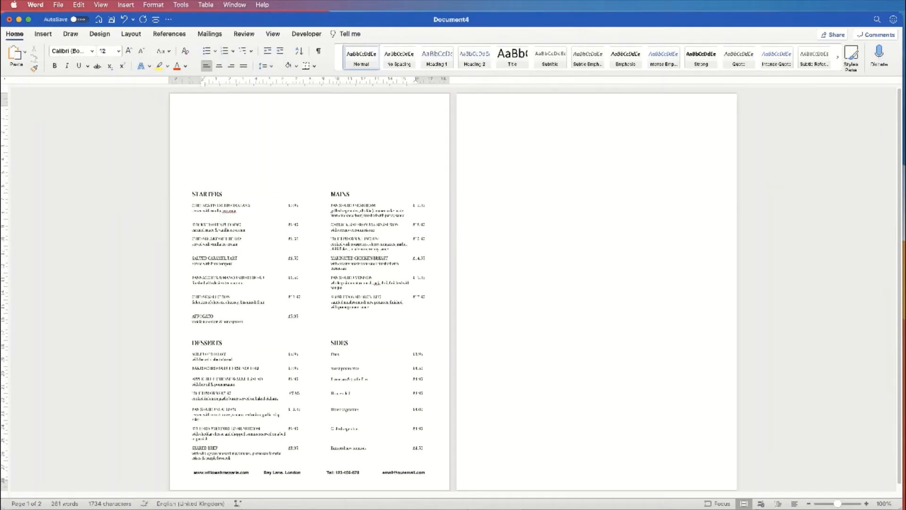
key("BackSpace")
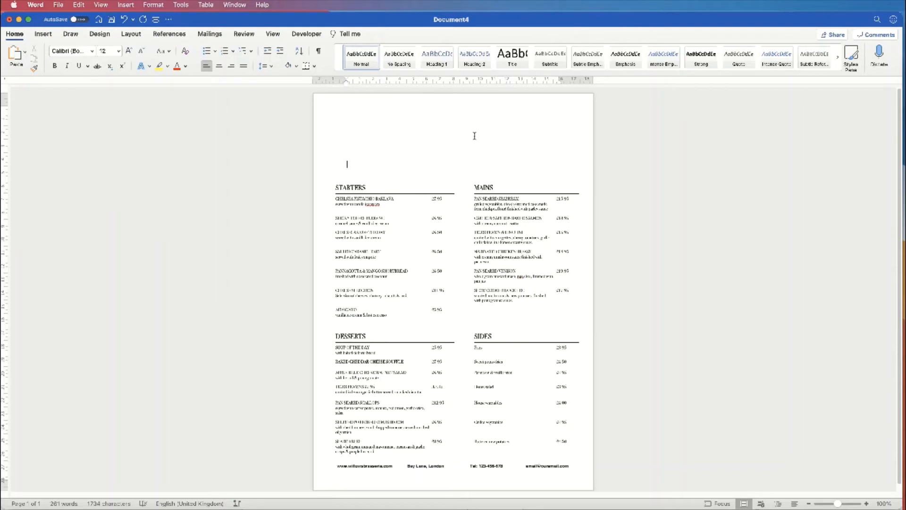
Insert the solid stock icon of a bottle, wine glass and bowl on a tray, found by searching the icons for food.
left_click(48, 35)
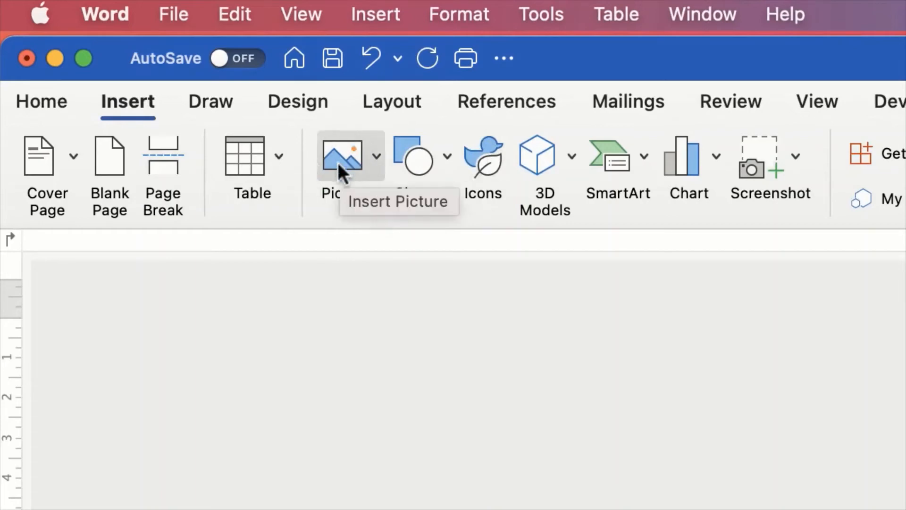
left_click(476, 156)
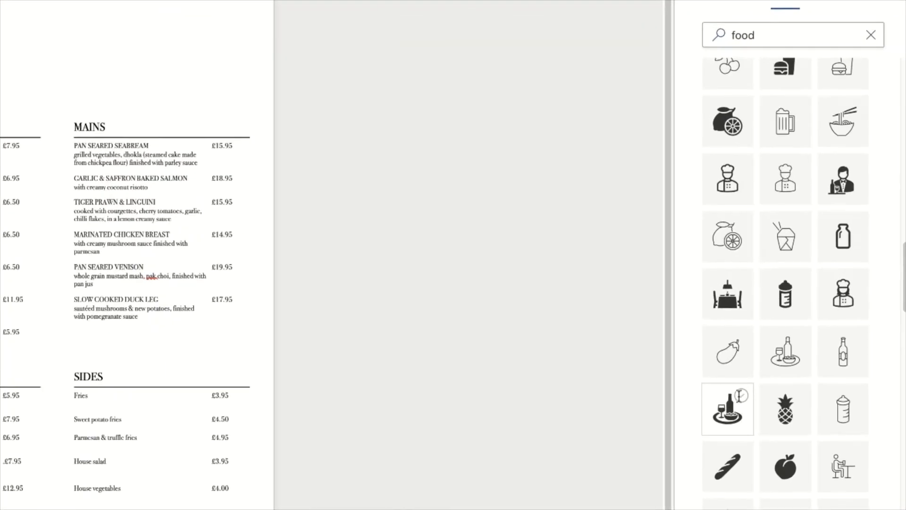
left_click(742, 396)
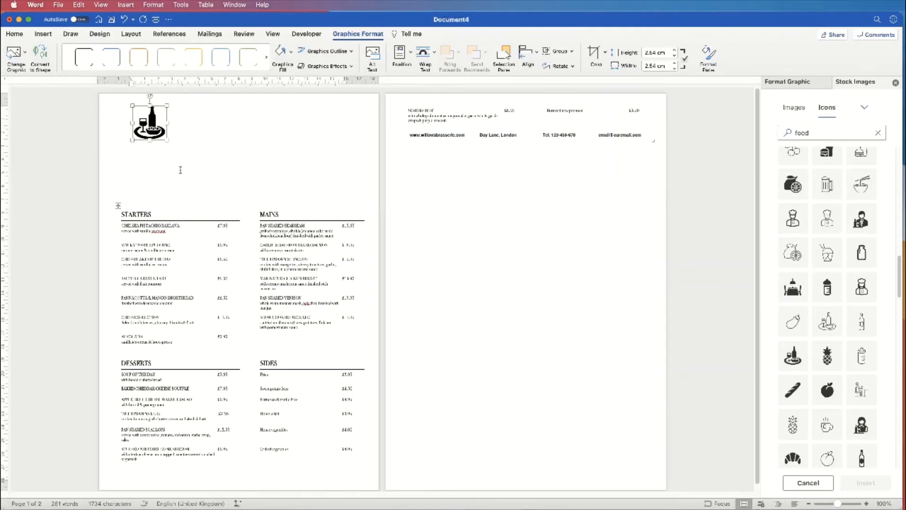
Set the food icon's text wrapping to In Front of Text.
mouse_move(152, 135)
left_mouse_down()
mouse_move(199, 135)
mouse_move(153, 135)
mouse_move(170, 135)
mouse_move(160, 132)
left_mouse_up()
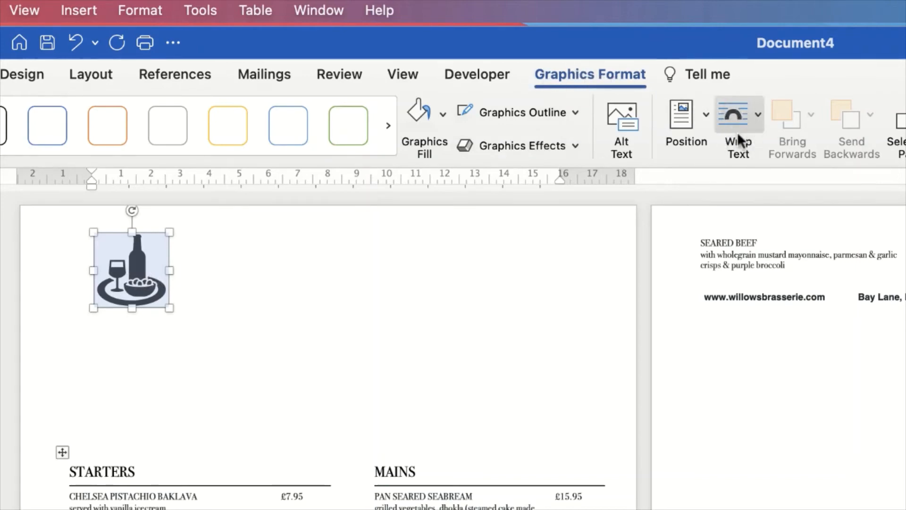
left_click(757, 114)
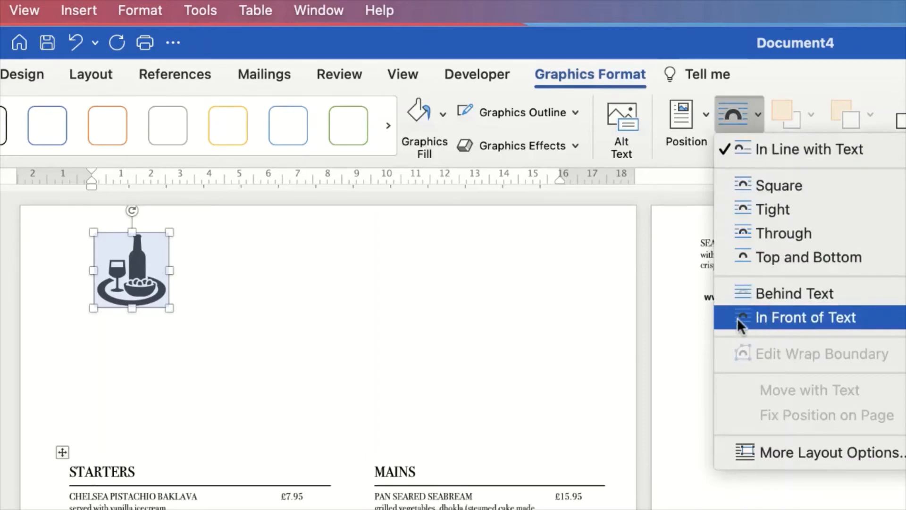
left_click(822, 316)
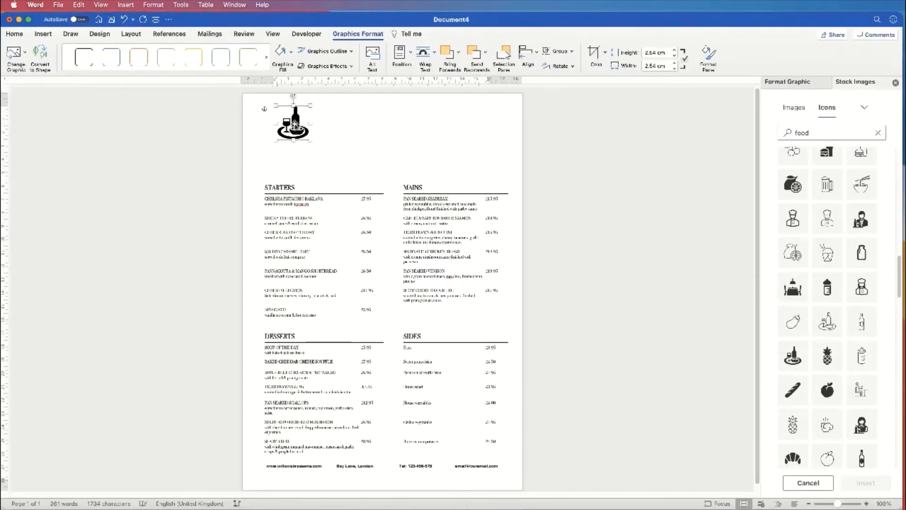
Move the food icon to the top middle of the page and align it to centre.
left_click_drag(295, 124, 387, 126)
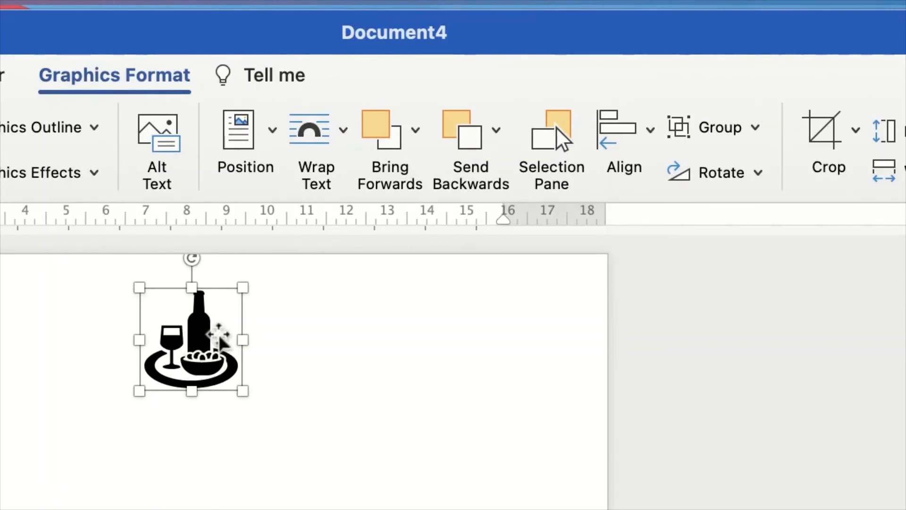
left_click(652, 138)
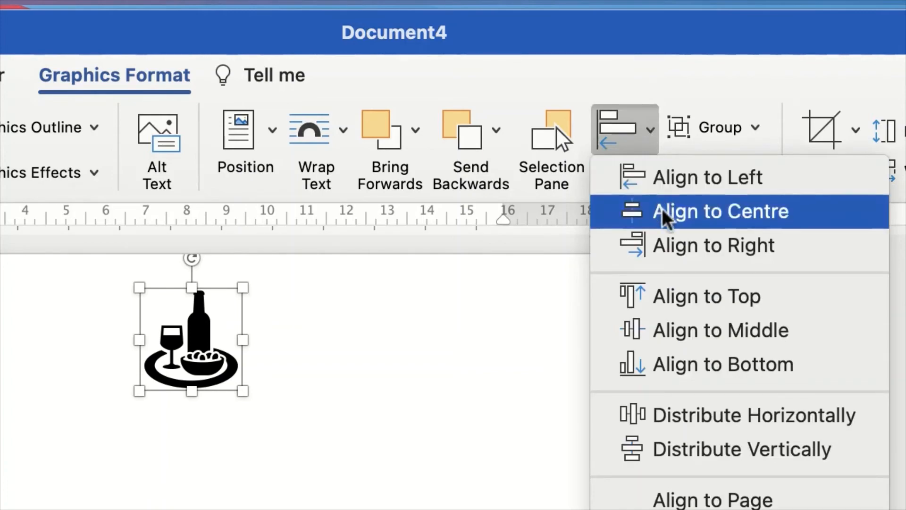
left_click(688, 227)
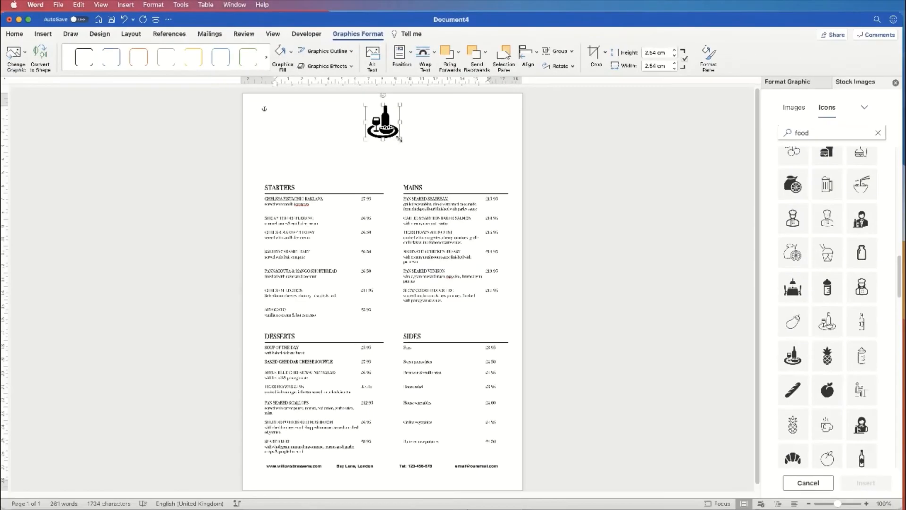
Shrink the food icon slightly and align it to centre again.
left_click_drag(399, 138, 396, 135)
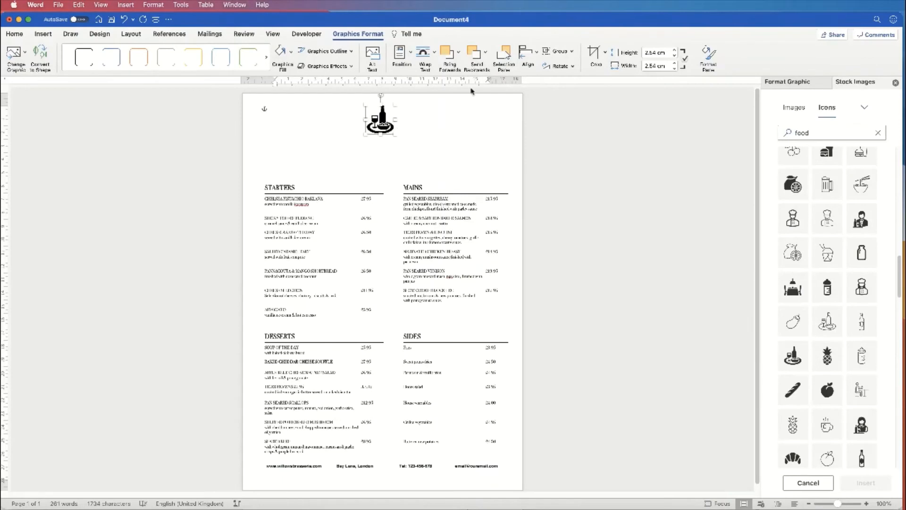
left_click(527, 52)
left_click(546, 74)
Draw a horizontal text box about 8.5 cm wide and 2 cm high between the food icon and the section headings.
left_click(375, 150)
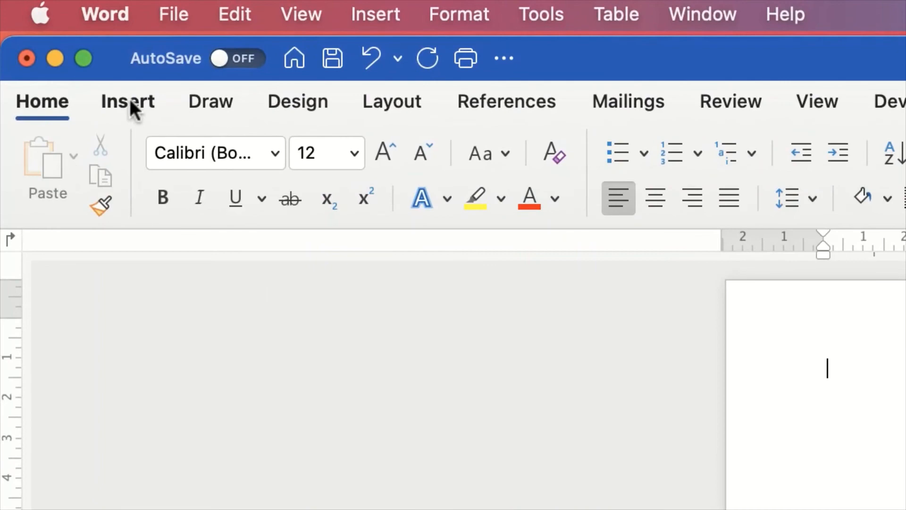
left_click(129, 97)
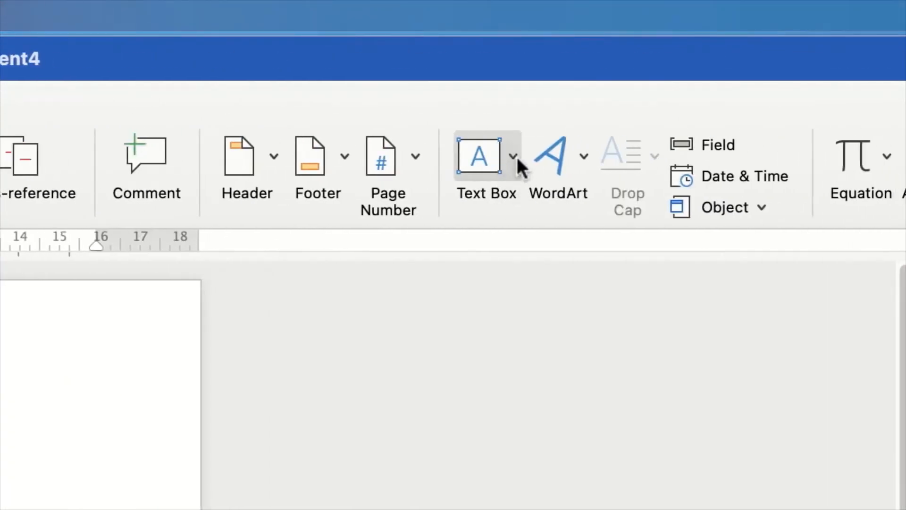
left_click(514, 155)
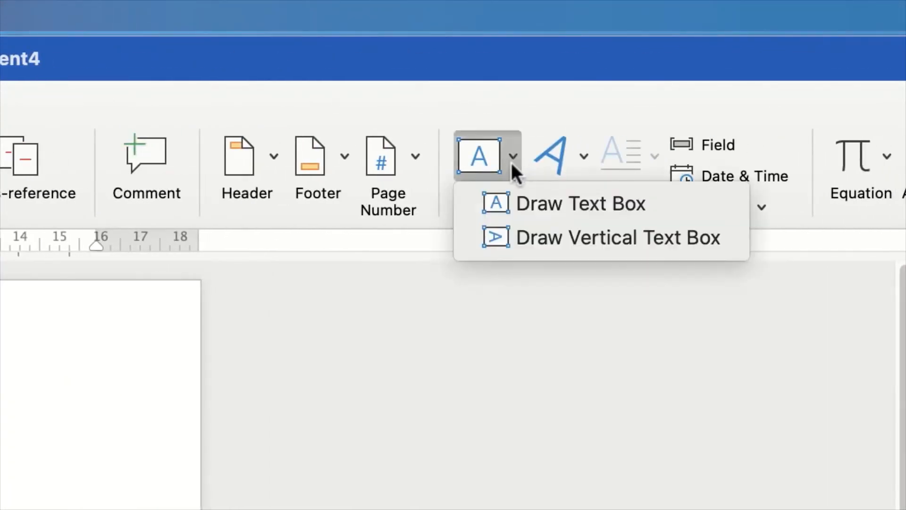
left_click(565, 203)
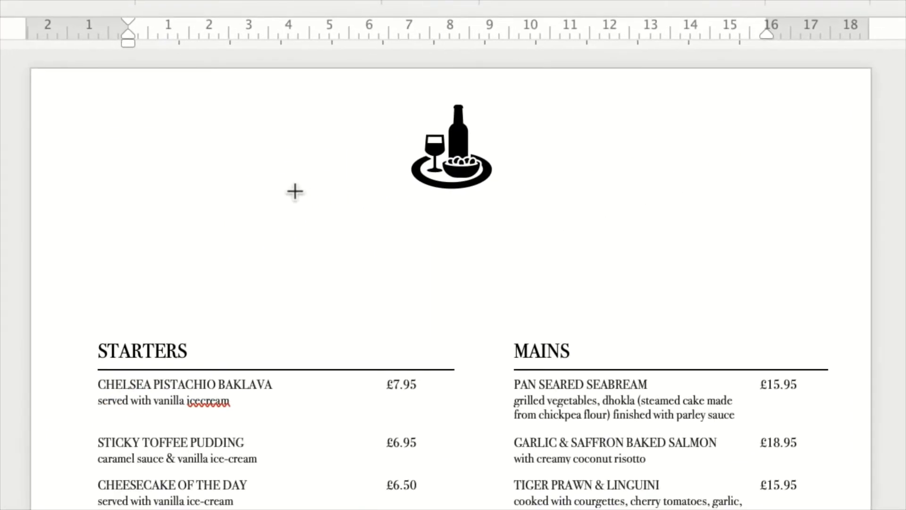
left_click_drag(295, 191, 635, 268)
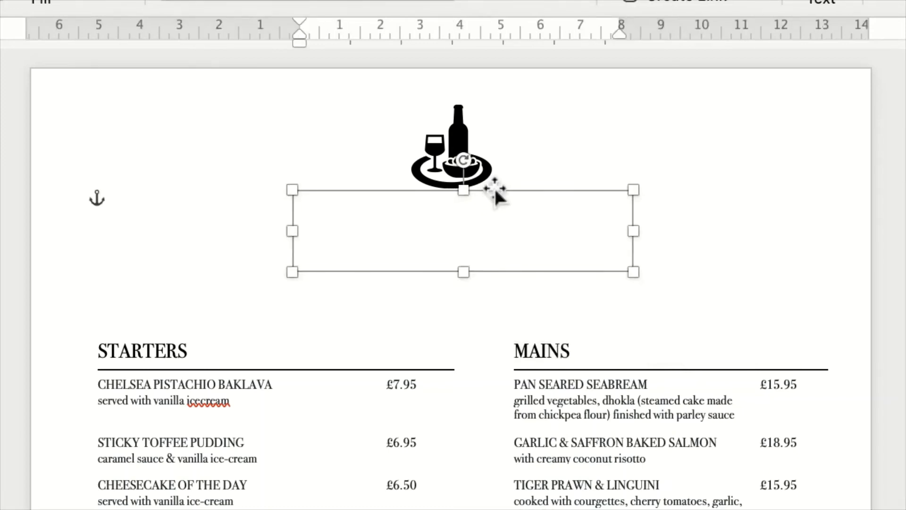
Move the text box up over the food icon and back down to sit centred directly beneath it.
left_click_drag(494, 189, 496, 156)
left_click(528, 123)
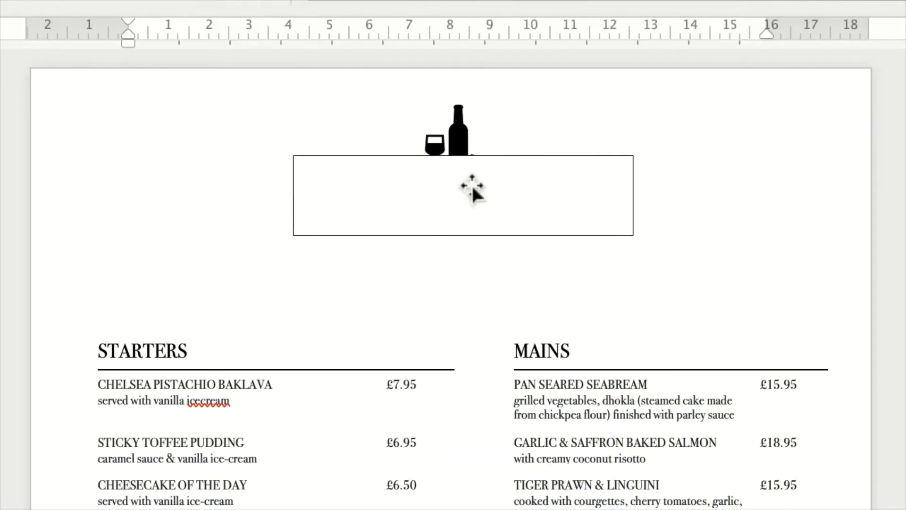
left_click_drag(470, 190, 461, 235)
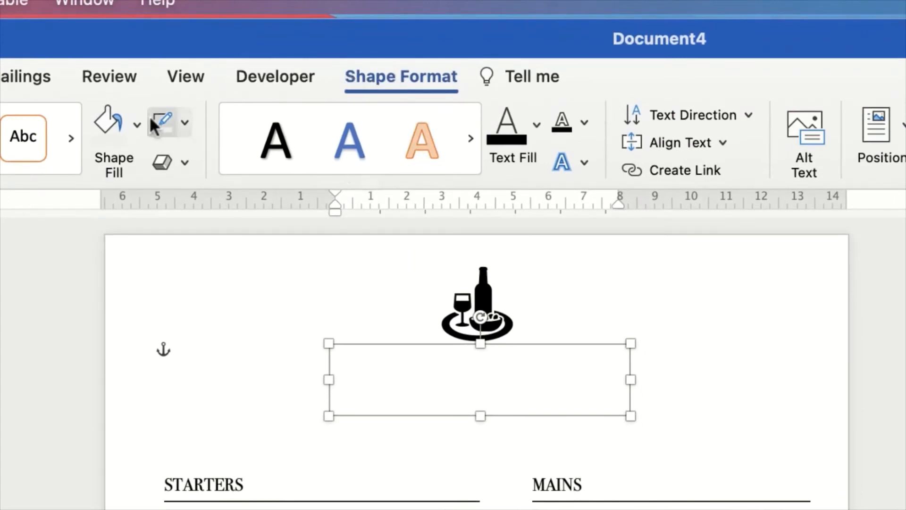
Set the text box to No Outline and No Fill.
left_click(184, 123)
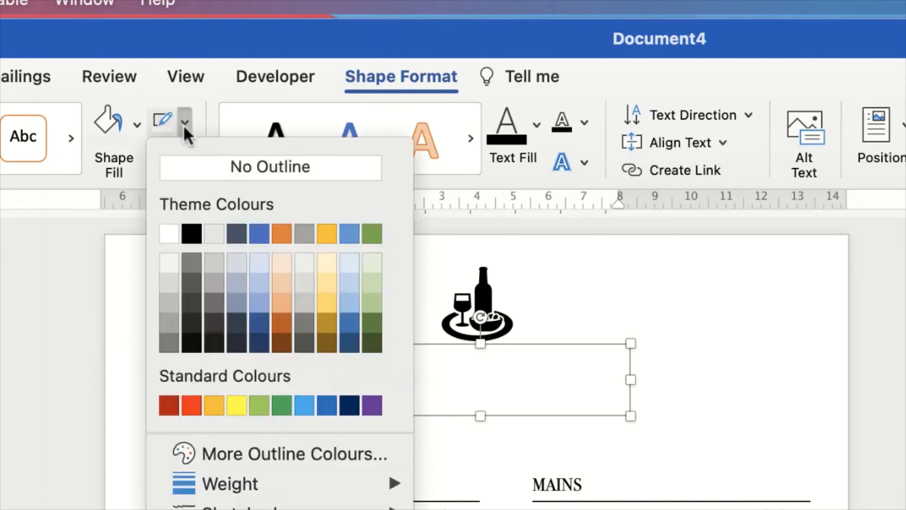
left_click(194, 163)
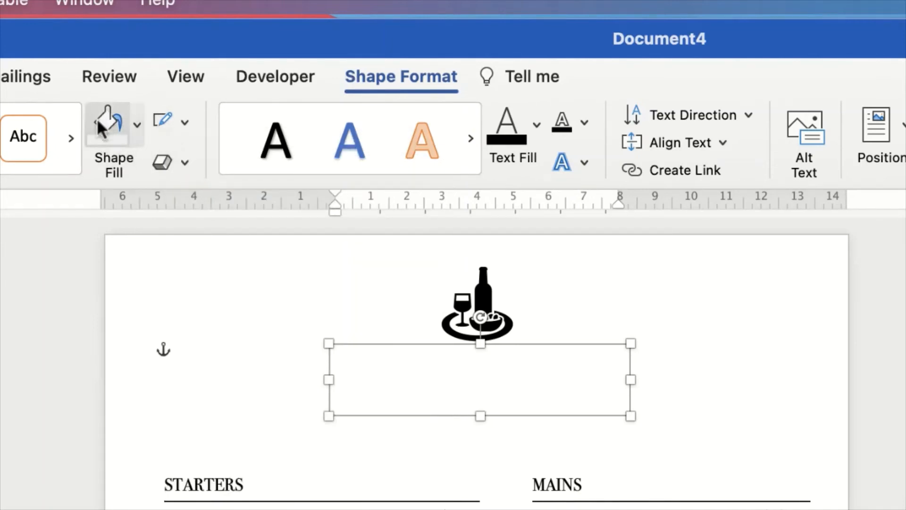
left_click(137, 124)
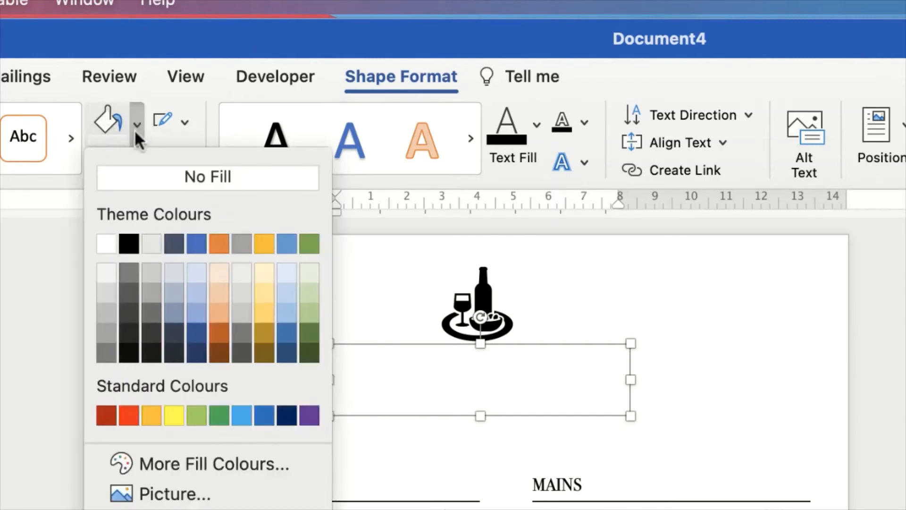
left_click(141, 174)
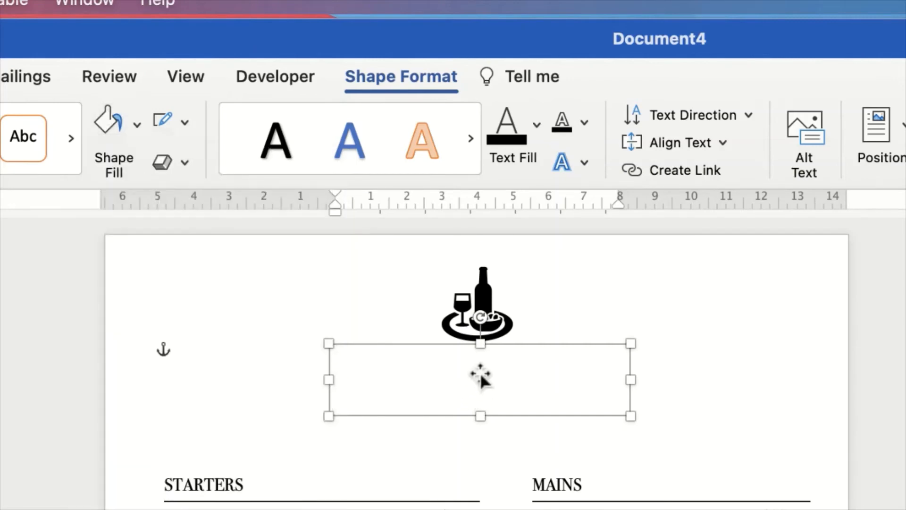
Move the text box slightly further below the food icon and enter the title WILLOWS in it.
mouse_move(517, 344)
left_mouse_down()
mouse_move(519, 295)
mouse_move(558, 336)
mouse_move(476, 371)
mouse_move(511, 295)
mouse_move(518, 354)
left_mouse_up()
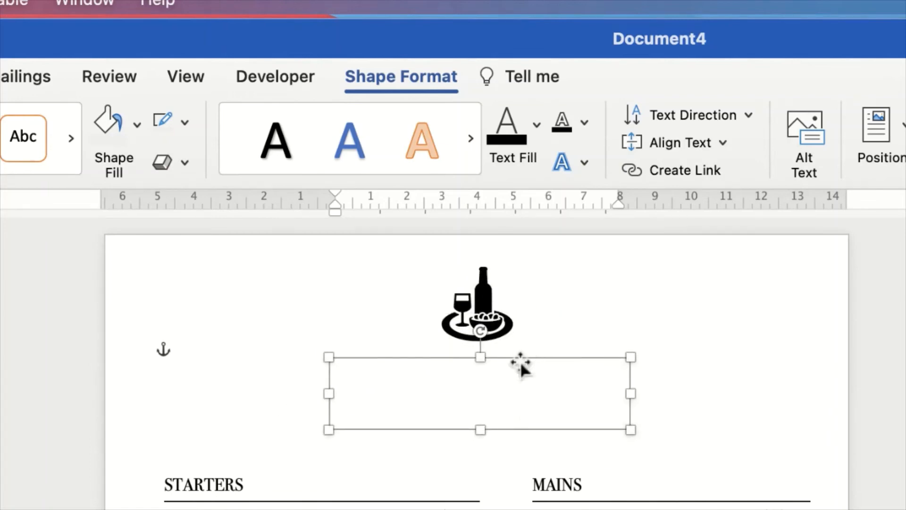
left_click(494, 386)
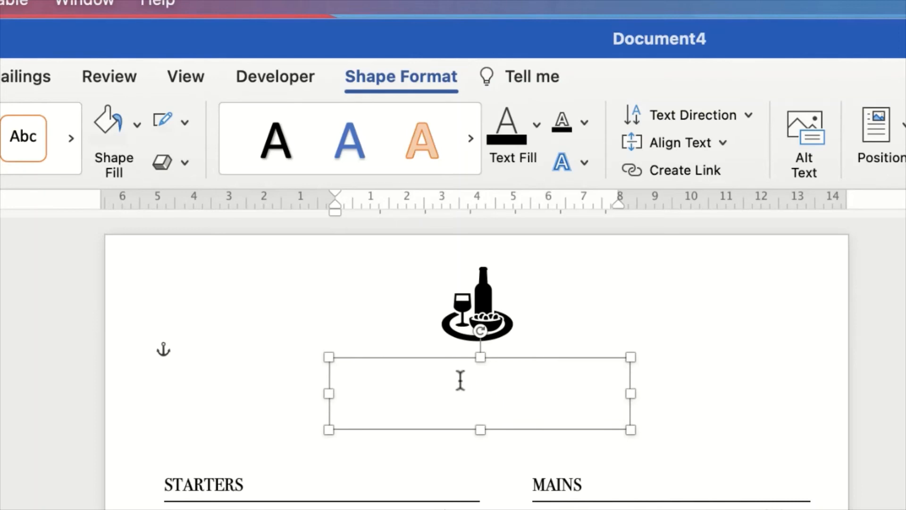
type("WILLOWS")
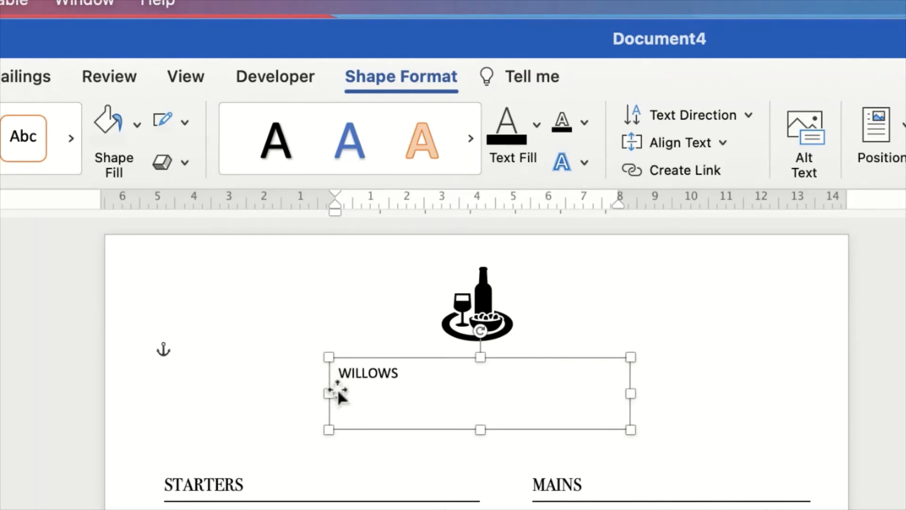
Set the WILLOWS title text to the Avenir Black font.
key("super+a")
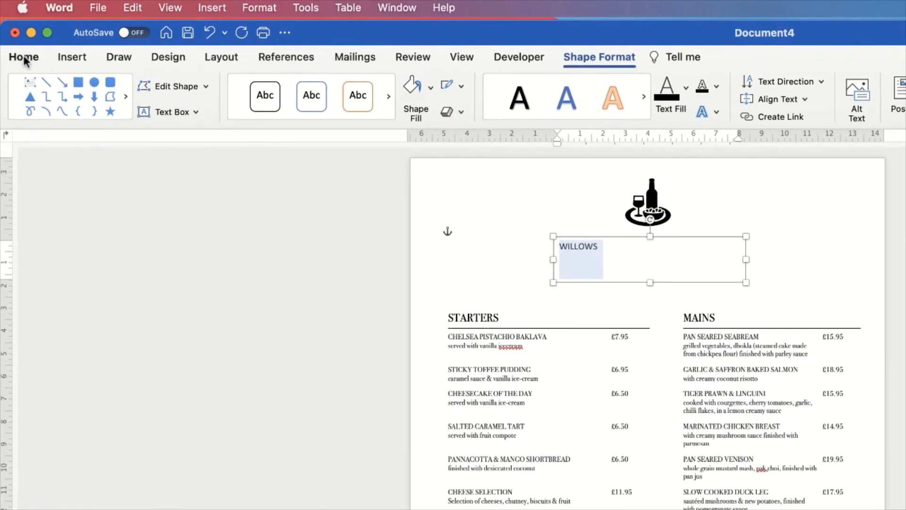
left_click(23, 58)
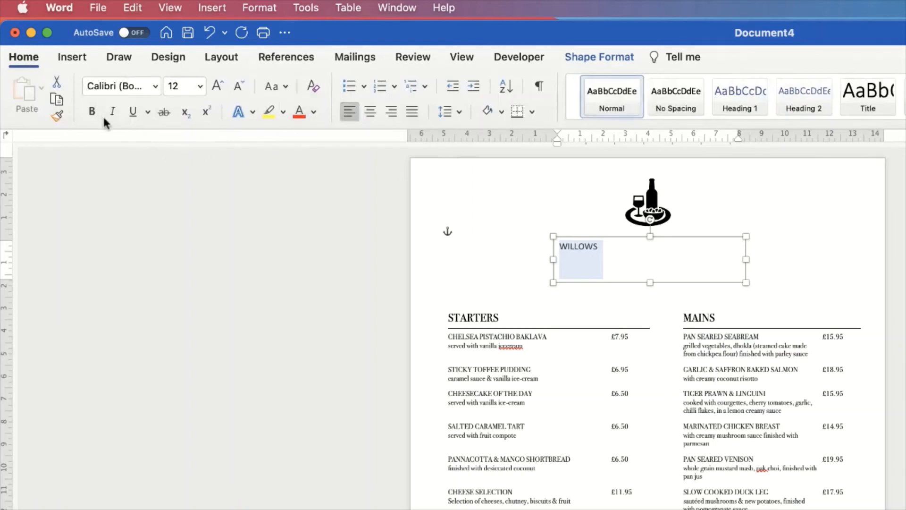
left_click(156, 87)
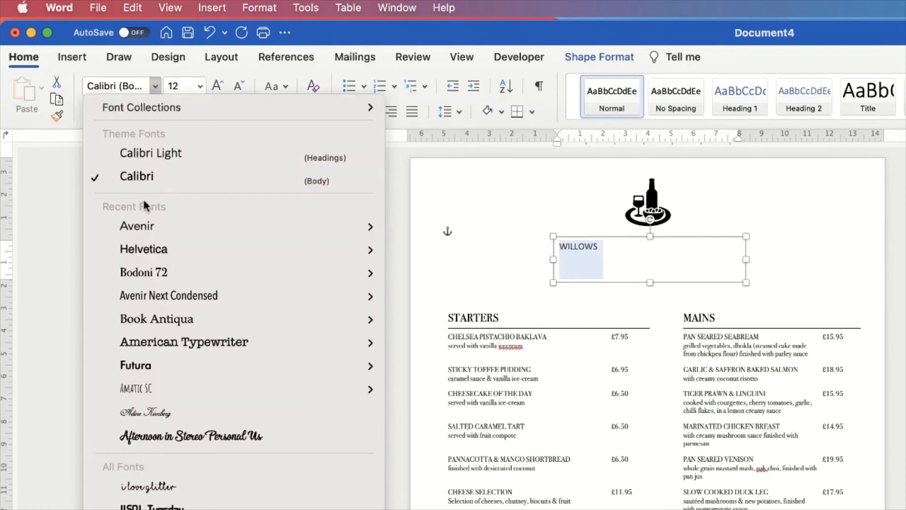
mouse_move(134, 226)
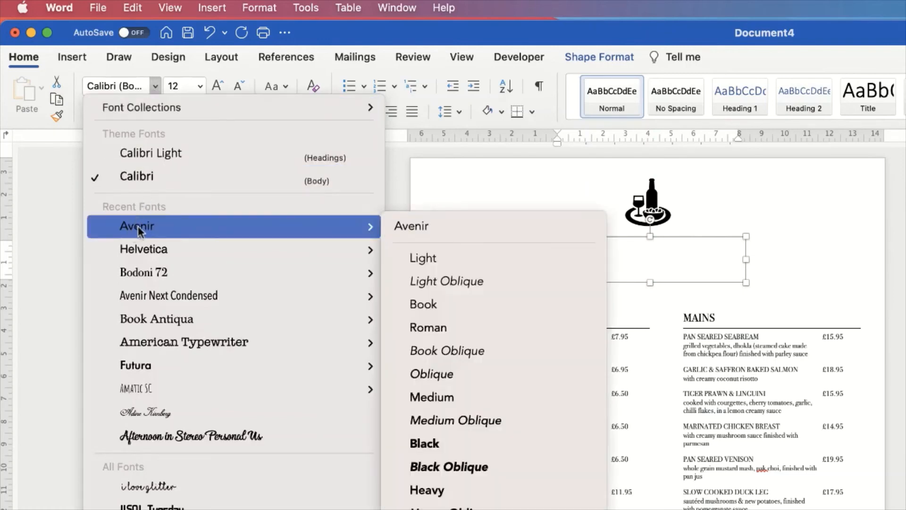
left_click(417, 449)
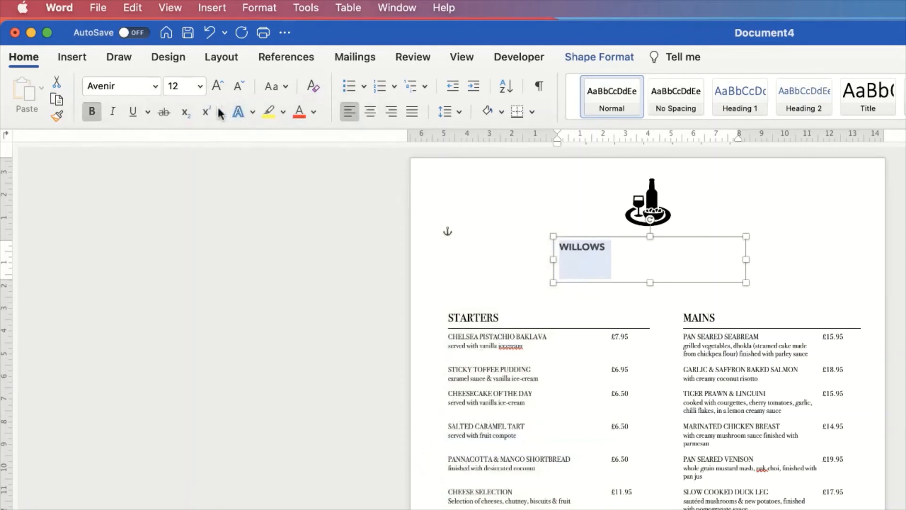
Enlarge the WILLOWS title text step by step to 36 pt.
left_click(217, 87)
left_click(217, 87)
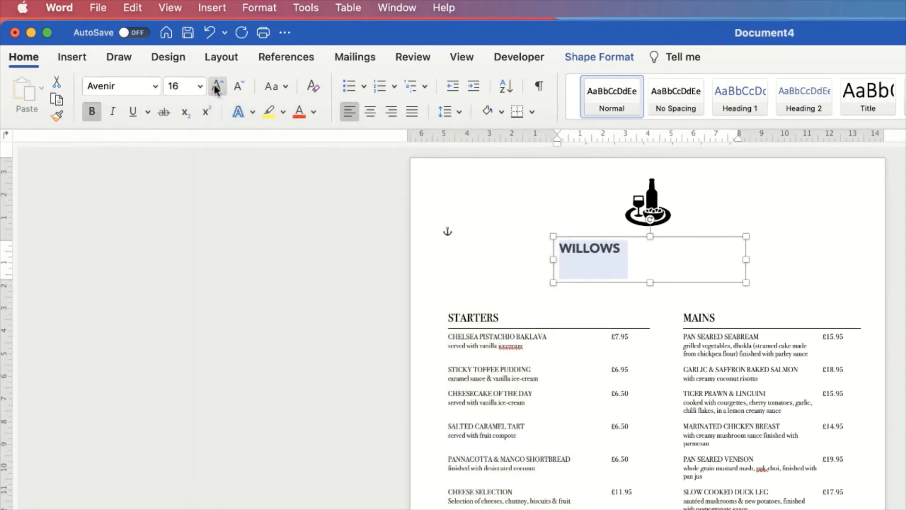
left_click(217, 86)
left_click(217, 87)
left_click(216, 87)
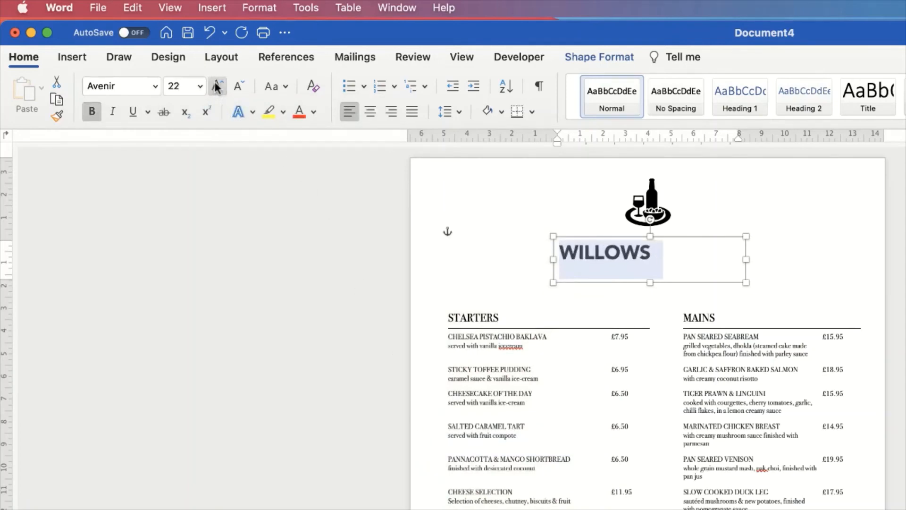
left_click(216, 87)
left_click(217, 87)
left_click(218, 87)
left_click(218, 89)
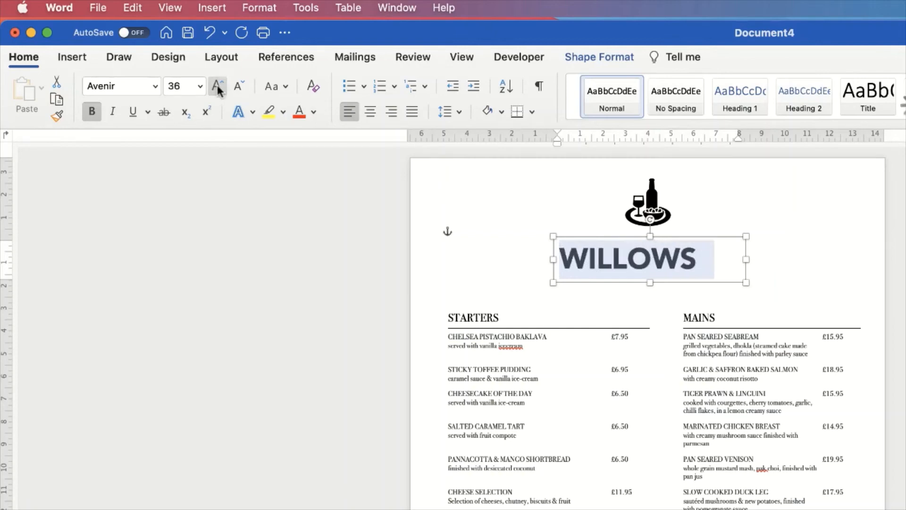
Set the font size of the WILLOWS title to 30 pt.
left_click(200, 87)
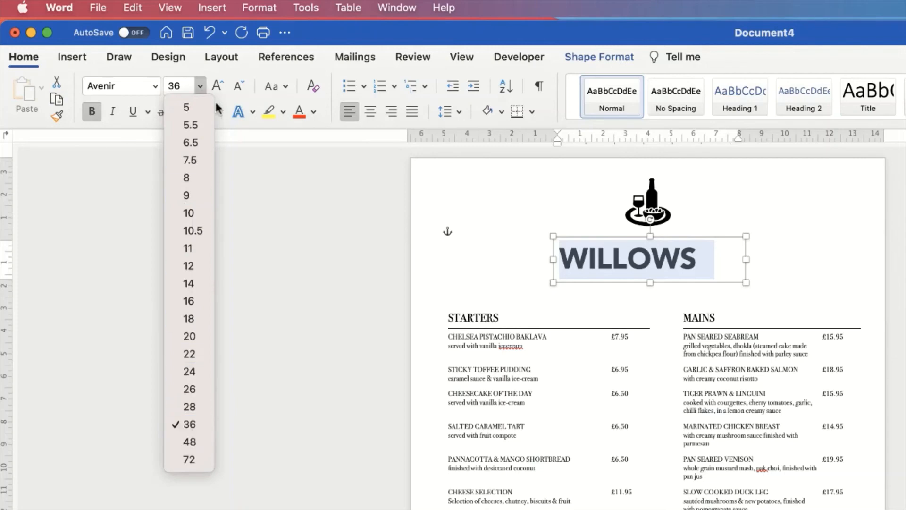
left_click(181, 87)
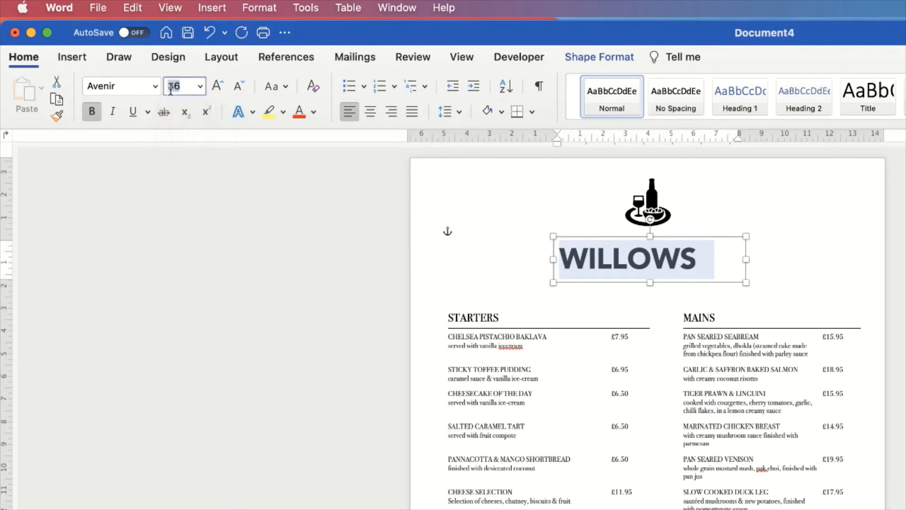
type("30")
key("Return")
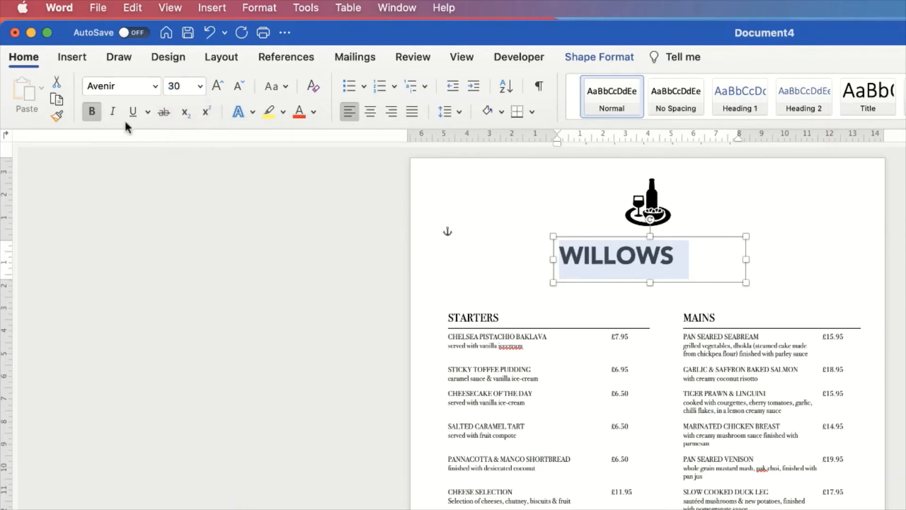
Narrow the WILLOWS text box to about 5.7 cm wide and centre the title text inside it.
left_click_drag(745, 283, 683, 281)
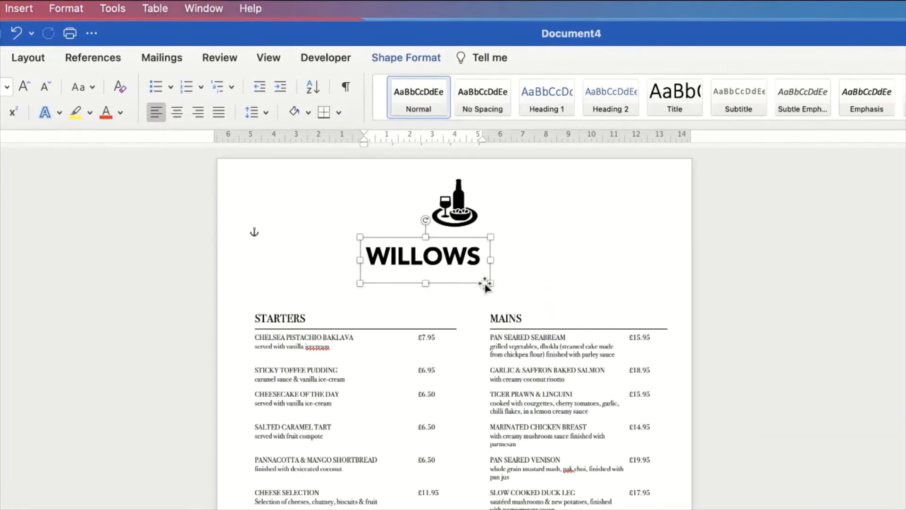
triple_click(442, 259)
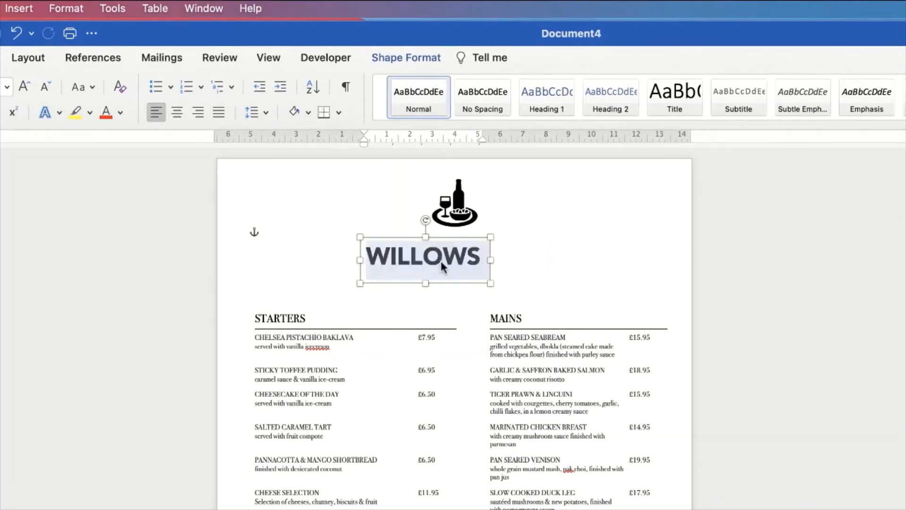
left_click(177, 115)
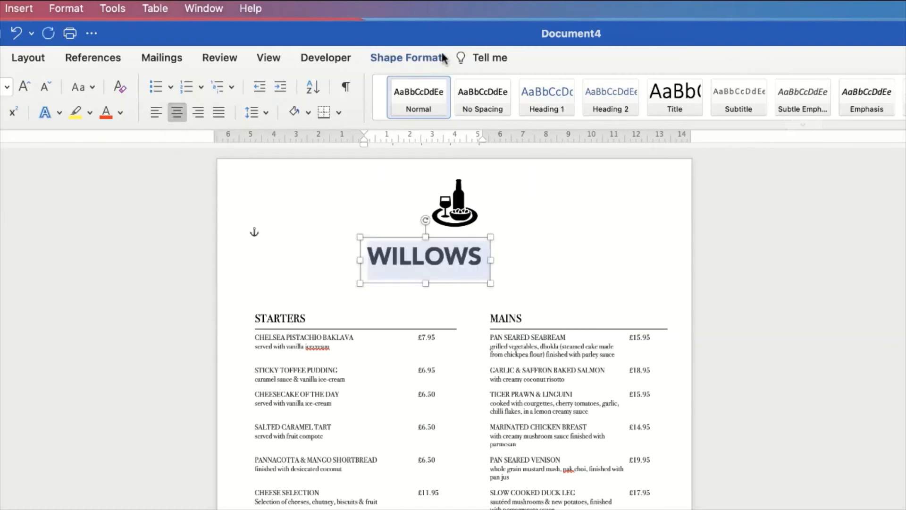
Align the WILLOWS text box horizontally to the centre, beneath the food icon.
left_click(419, 57)
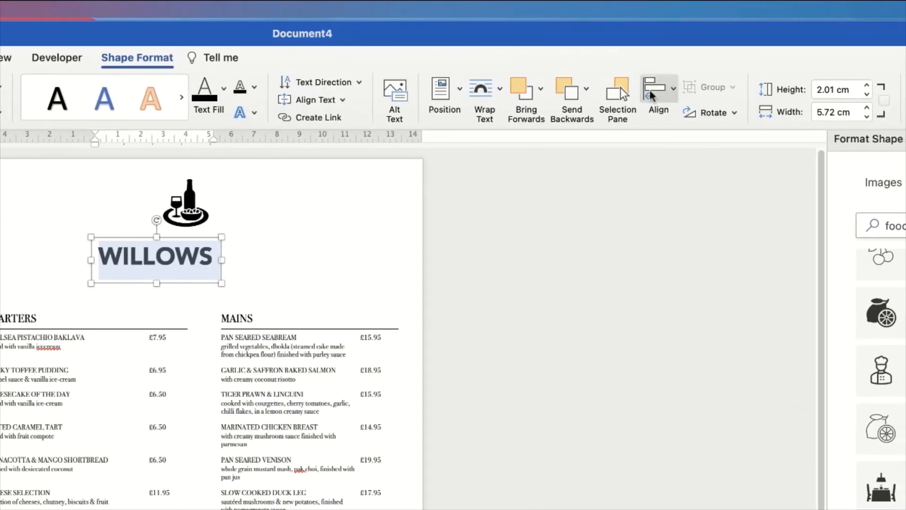
left_click(680, 92)
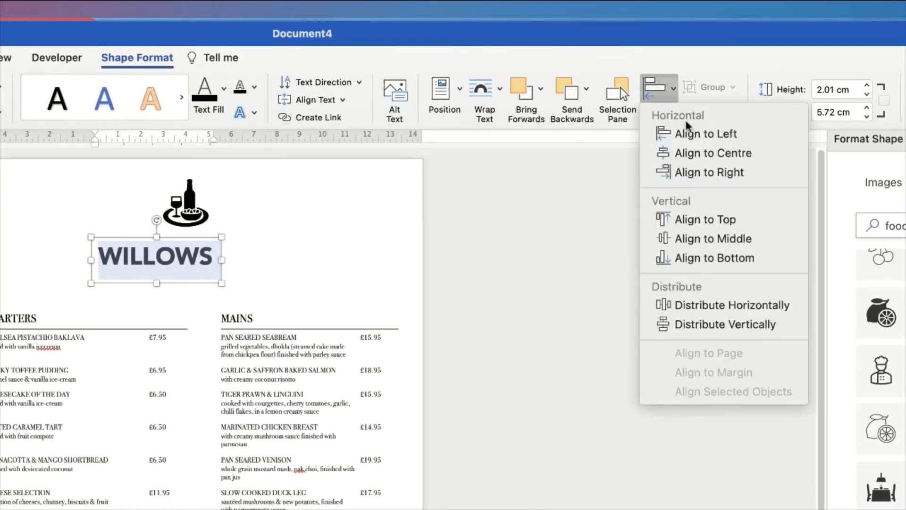
left_click(693, 155)
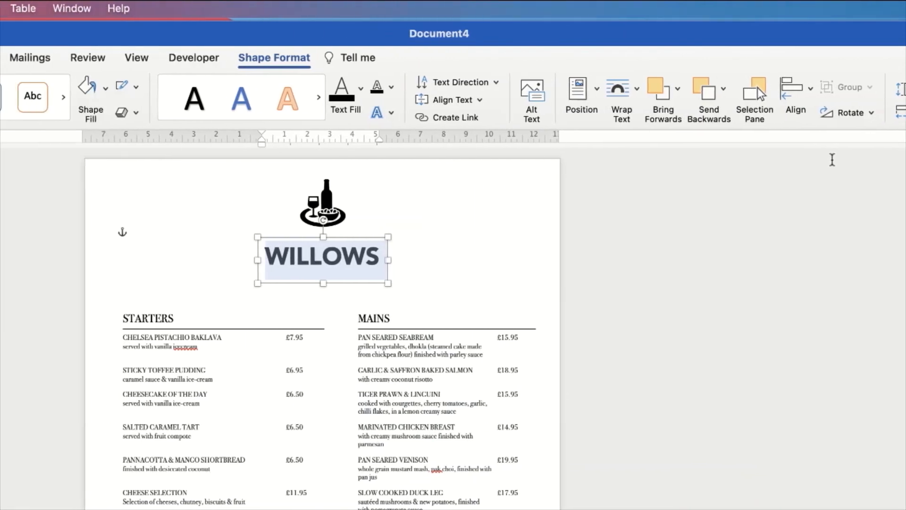
left_click(328, 264)
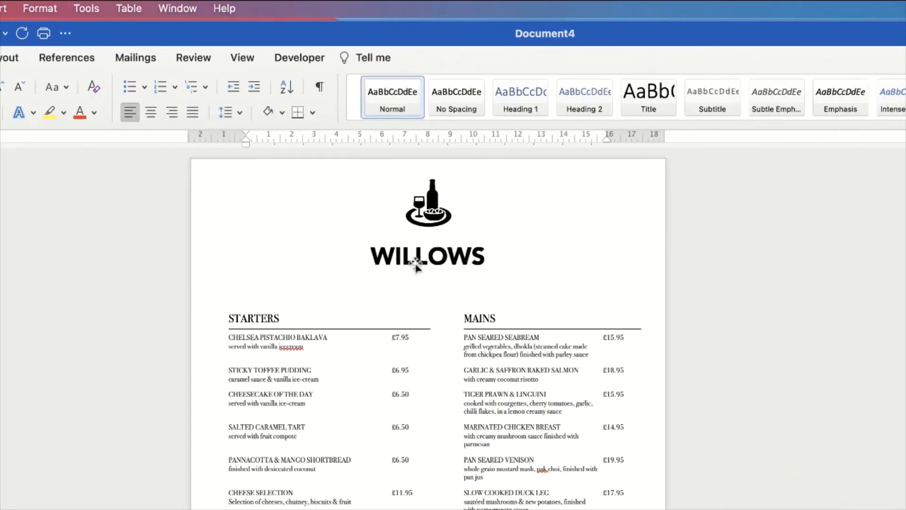
Duplicate the WILLOWS text box, placing the copy below and to the right of the original, just above the MAINS heading.
left_click(444, 262)
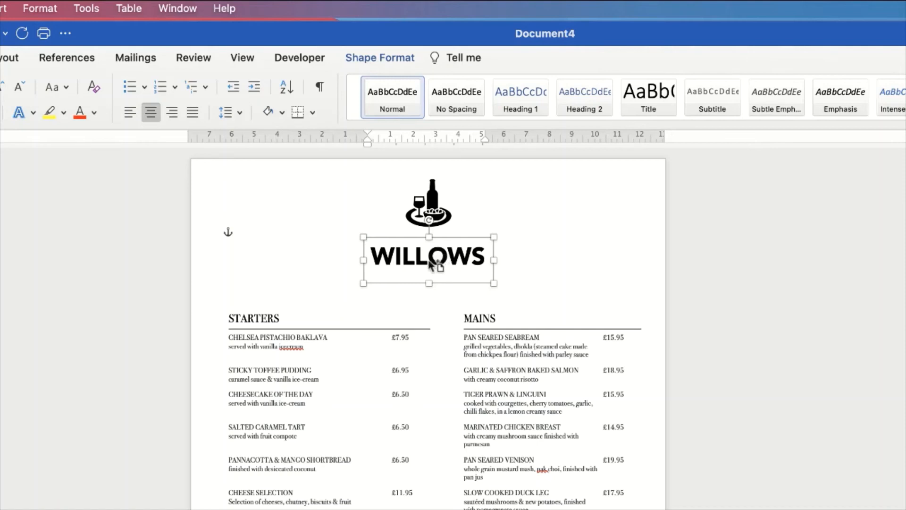
left_click_drag(431, 264, 538, 299)
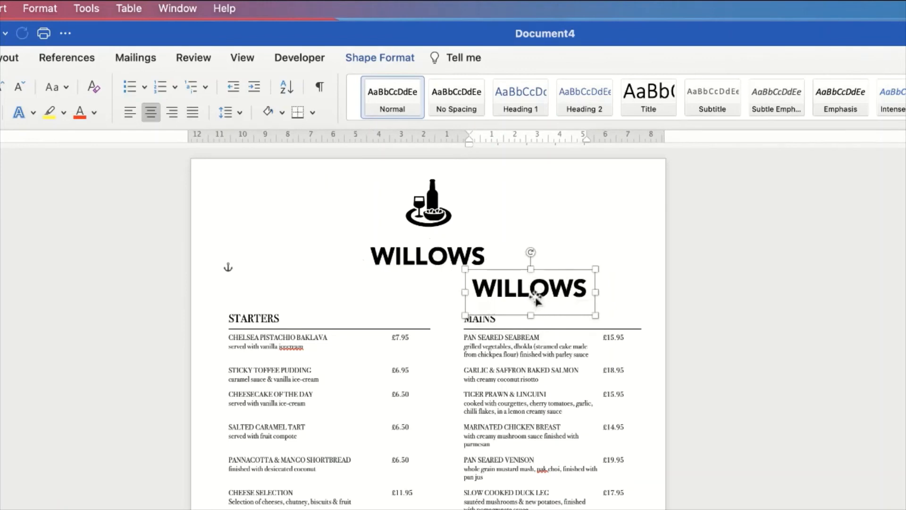
Change the duplicate's text to BAR & BRASSERIE and widen its box to about 12.5 cm so it fits on one line.
double_click(536, 297)
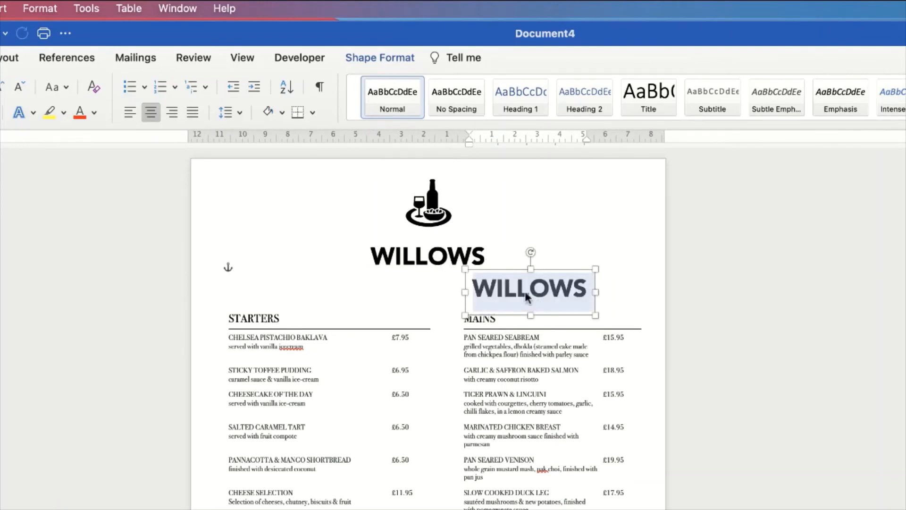
type("BAR &")
left_click_drag(461, 295, 308, 303)
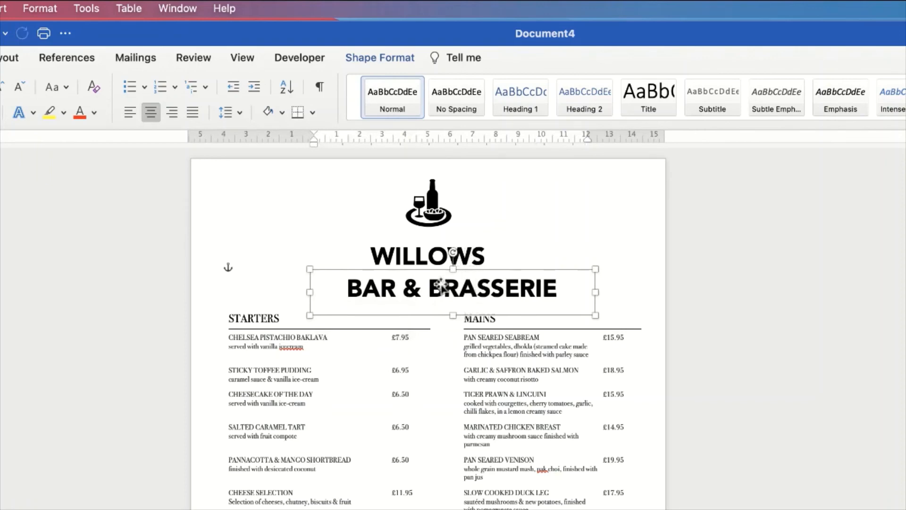
Format the BAR & BRASSERIE subtitle in Avenir Light and reduce it to 24 pt.
double_click(477, 289)
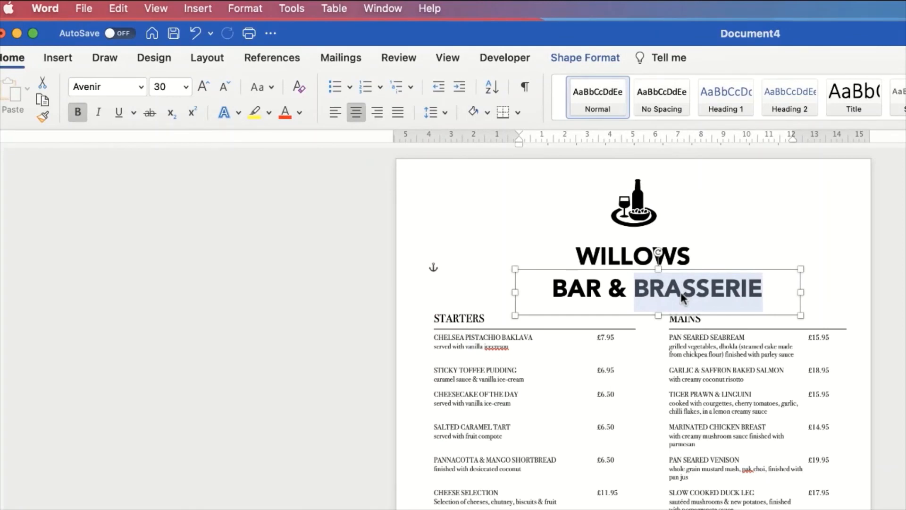
triple_click(680, 293)
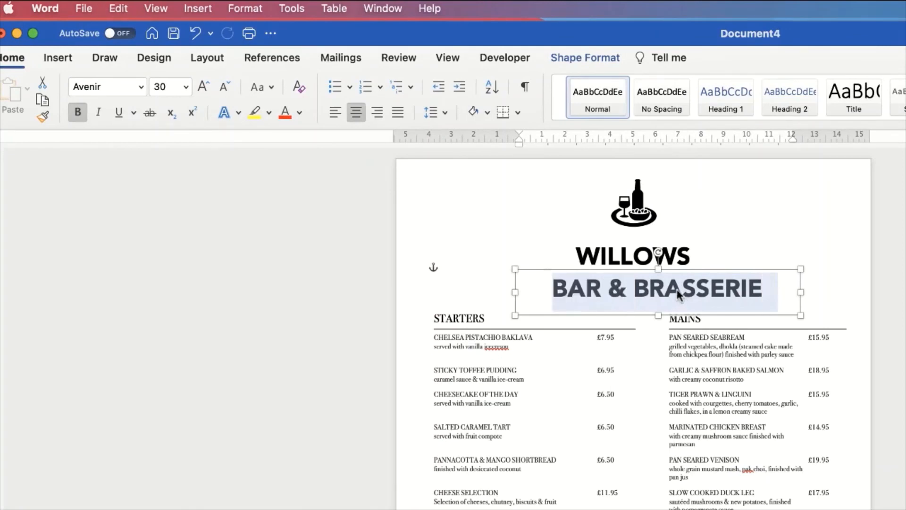
left_click(140, 87)
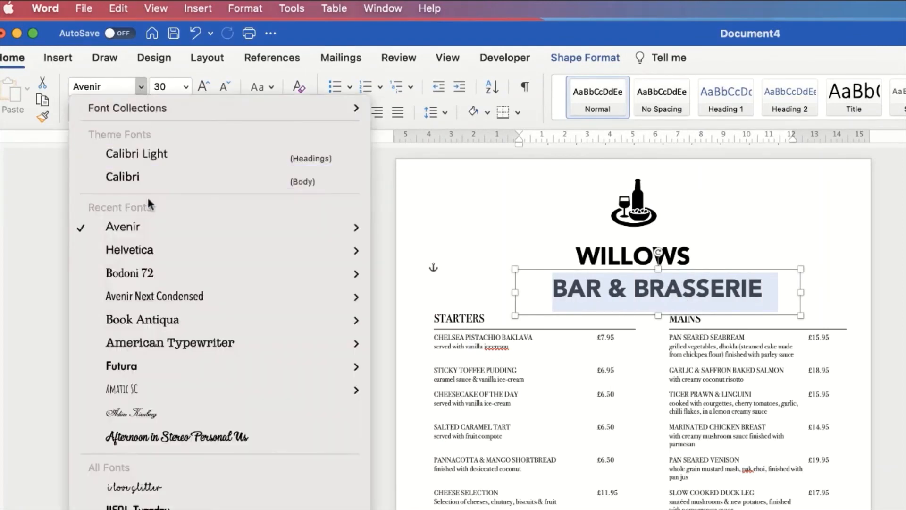
mouse_move(171, 229)
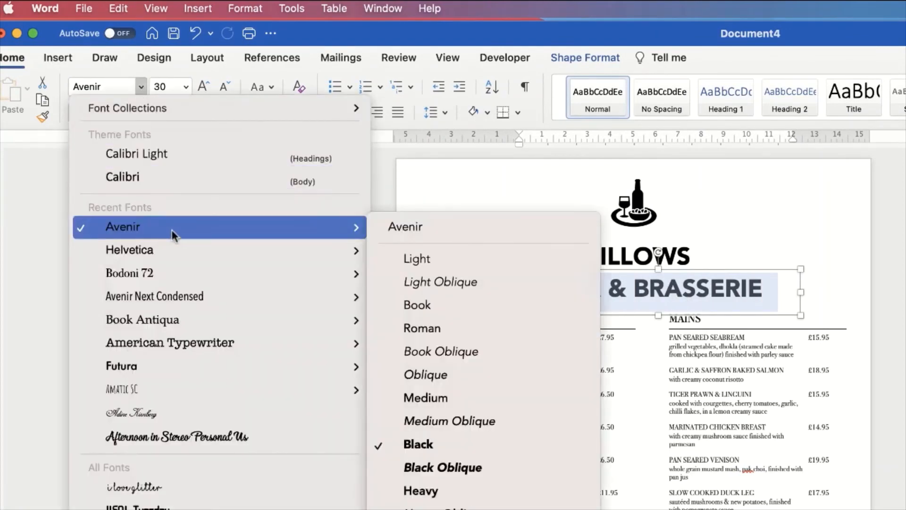
left_click(417, 261)
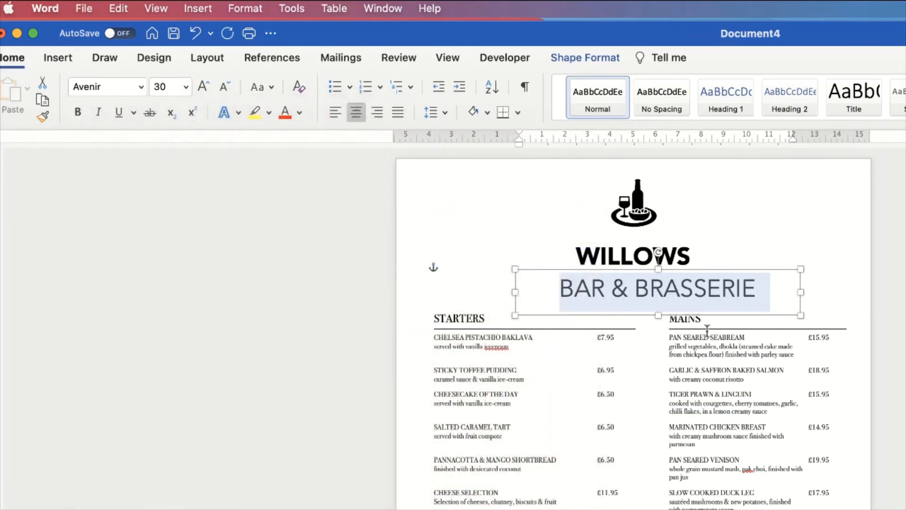
left_click(225, 88)
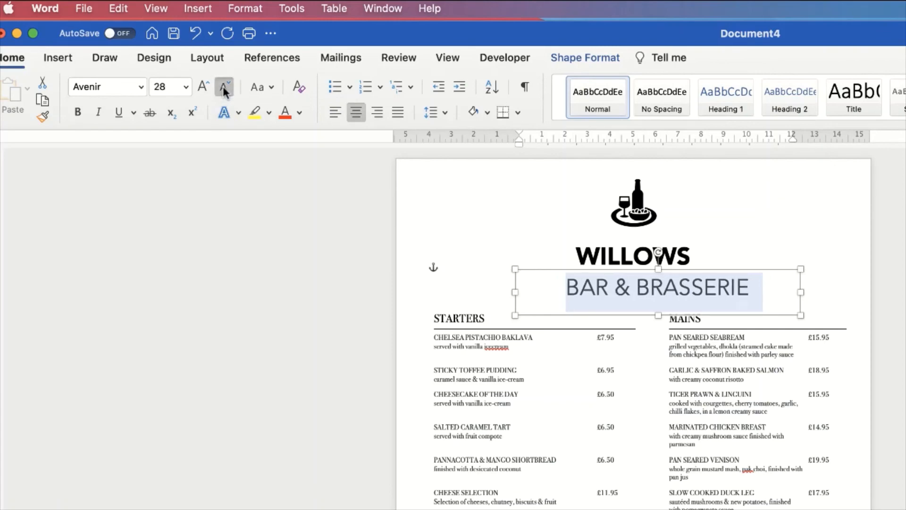
left_click(223, 87)
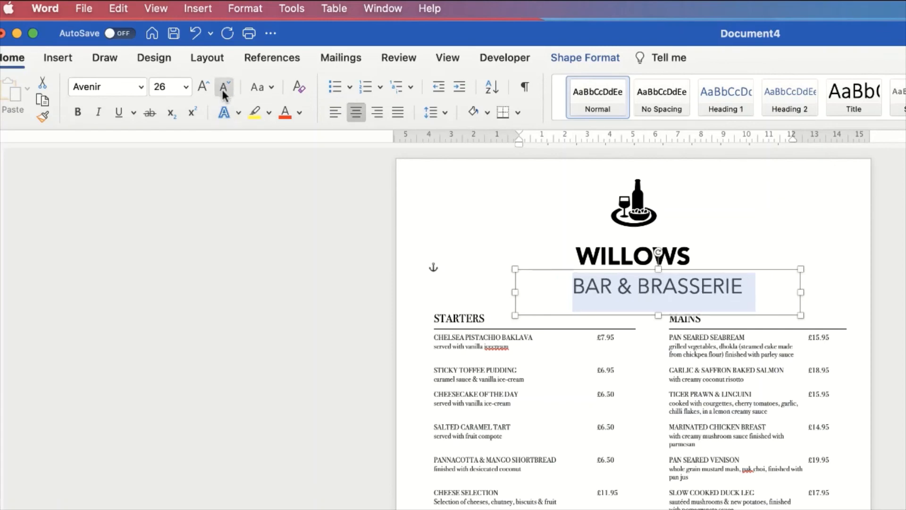
left_click(222, 90)
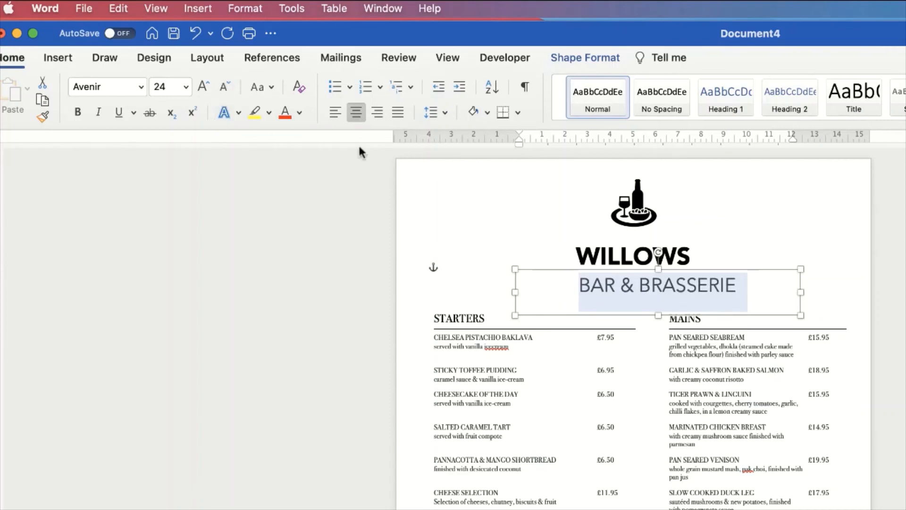
Align the BAR & BRASSERIE text box horizontally to the centre, under the WILLOWS title.
left_click(571, 61)
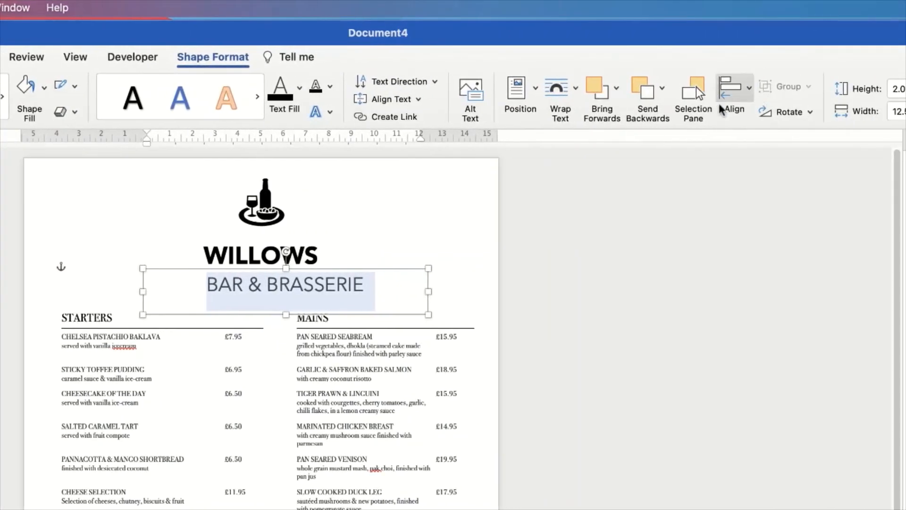
left_click(749, 94)
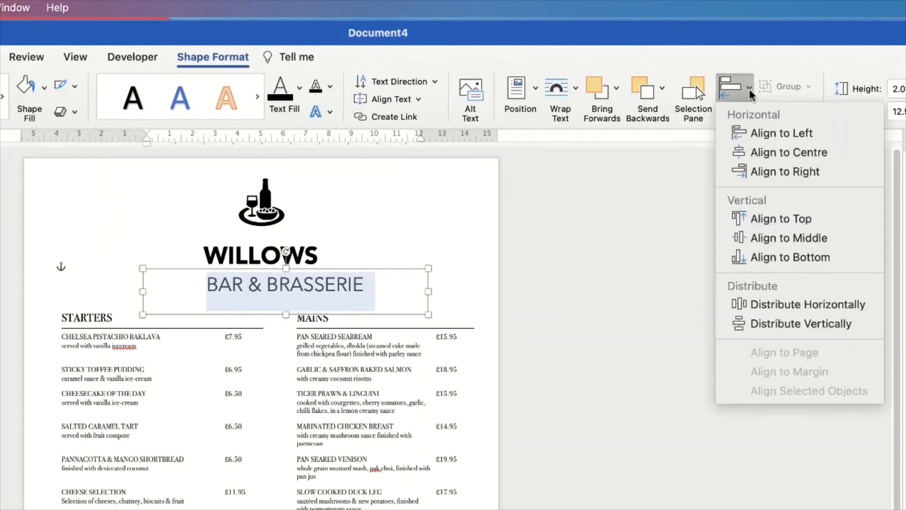
left_click(765, 152)
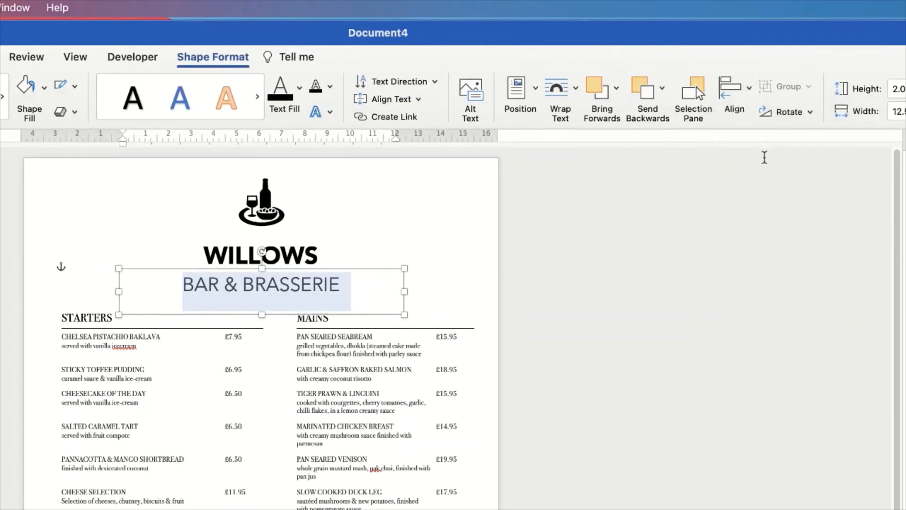
left_click(343, 208)
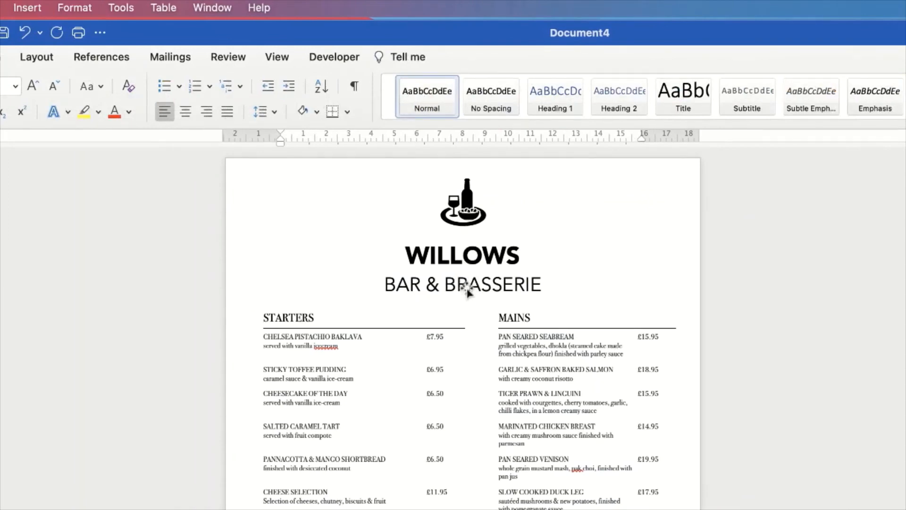
Tighten the header by moving the food icon down towards WILLOWS and the BAR & BRASSERIE text box up directly beneath it.
left_click(467, 208)
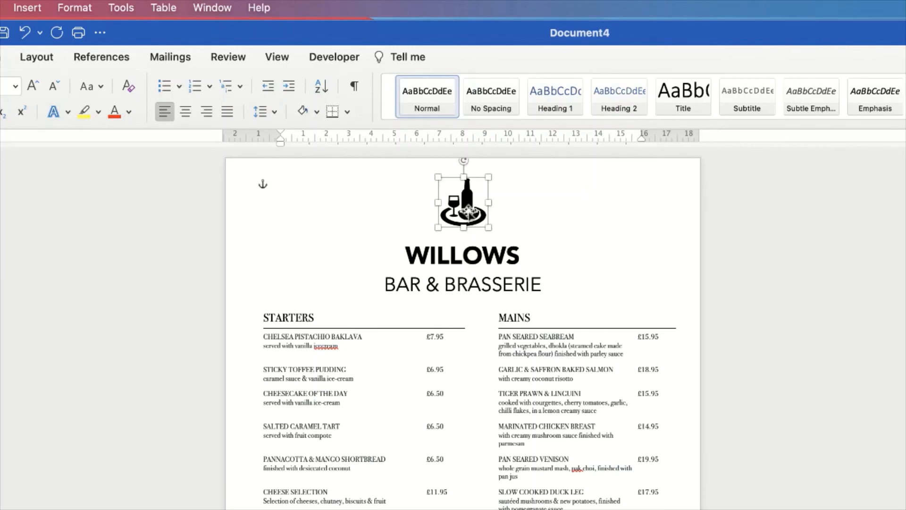
left_click_drag(465, 227, 468, 247)
left_click(465, 282)
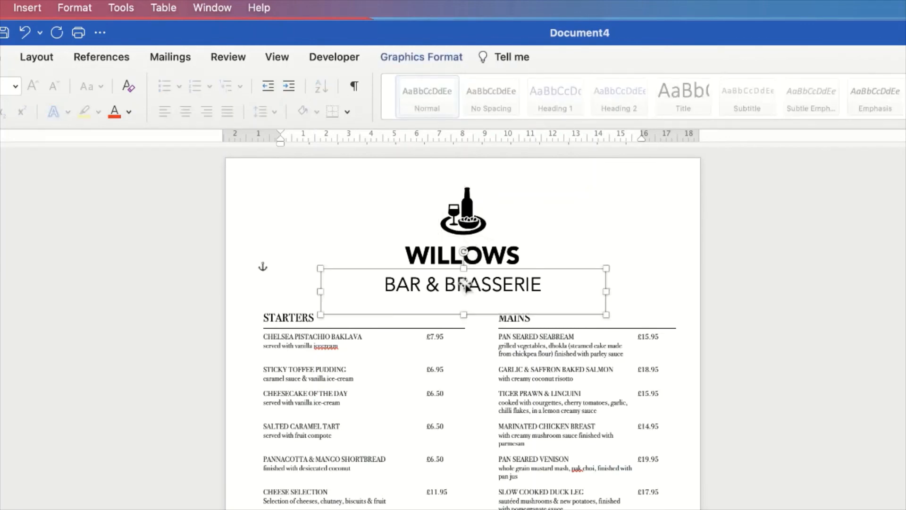
left_click_drag(486, 318, 487, 305)
left_click(577, 217)
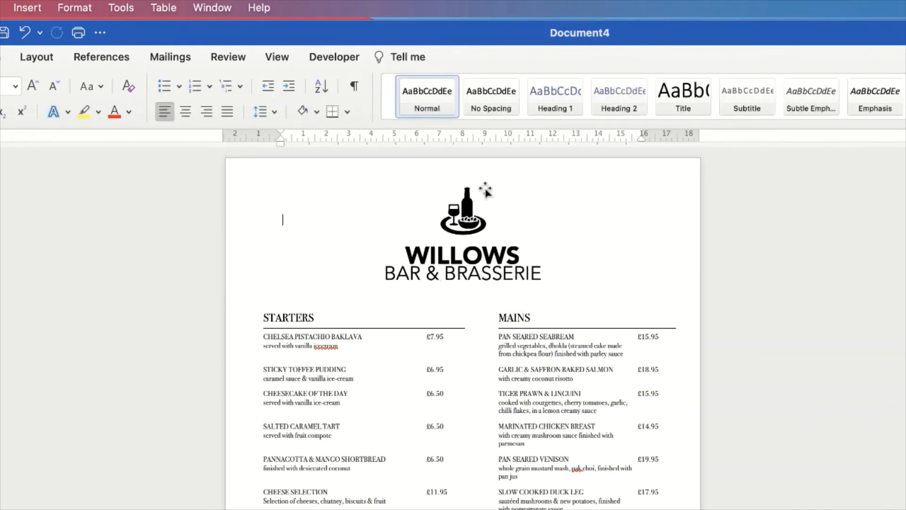
Group the BAR & BRASSERIE text box, the WILLOWS text box and the food icon into one object.
left_click(484, 274)
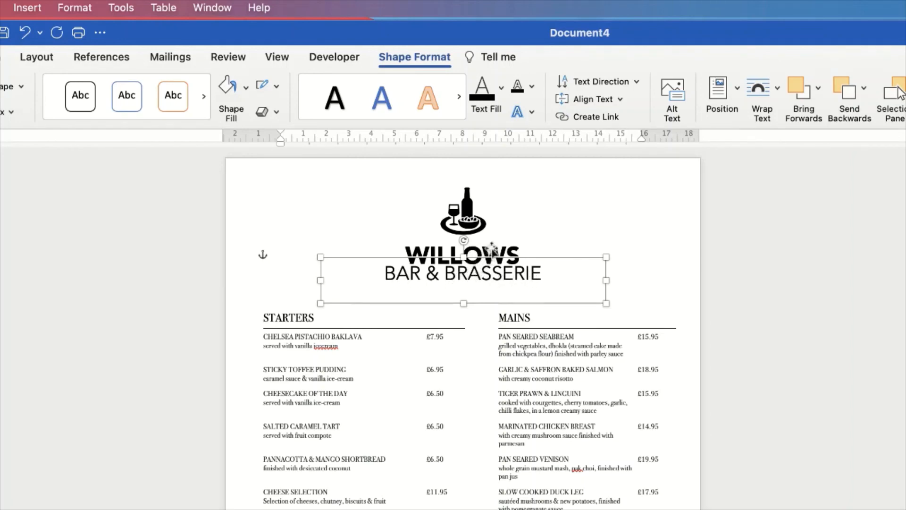
left_click(490, 244, "shift")
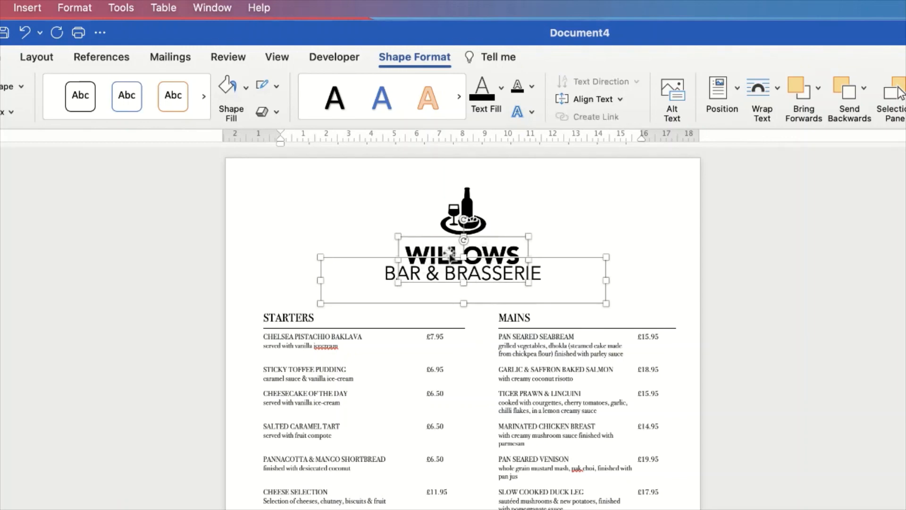
left_click(469, 220, "shift")
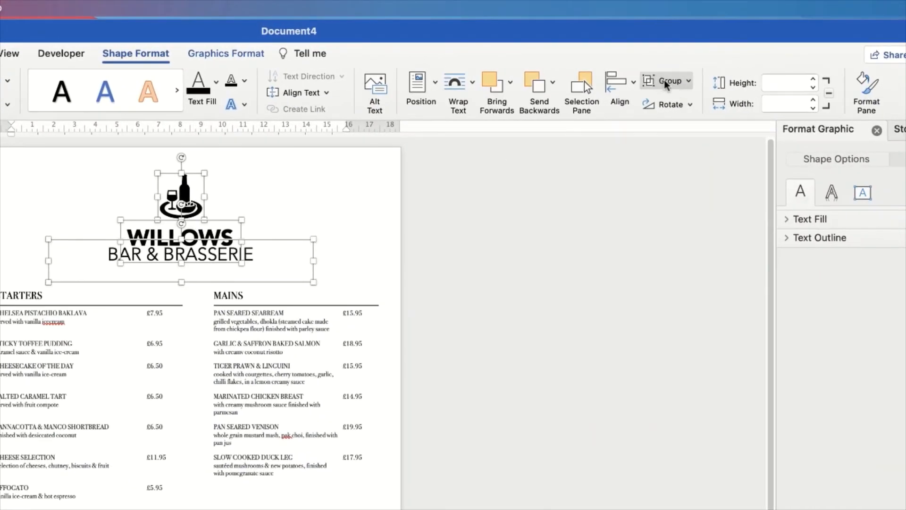
left_click(689, 81)
left_click(690, 101)
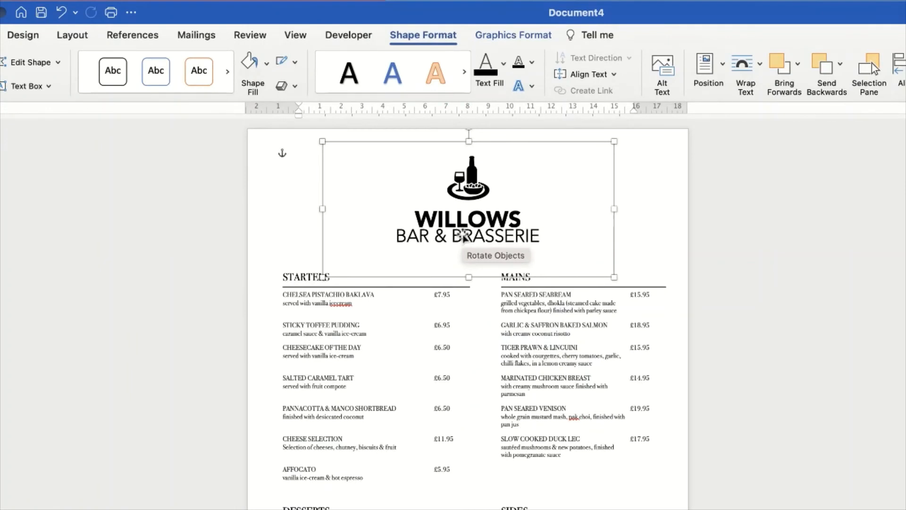
Undo the trial move of the grouped header, align the group horizontally to the centre and deselect it.
mouse_move(463, 237)
left_mouse_down()
mouse_move(441, 254)
mouse_move(484, 184)
mouse_move(428, 285)
mouse_move(473, 184)
mouse_move(477, 241)
mouse_move(472, 222)
left_mouse_up()
key("super+z")
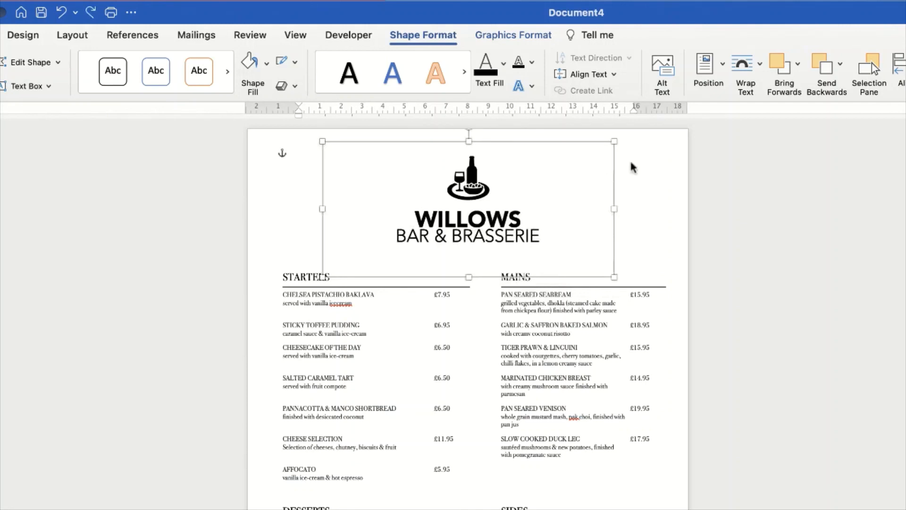
left_click(899, 63)
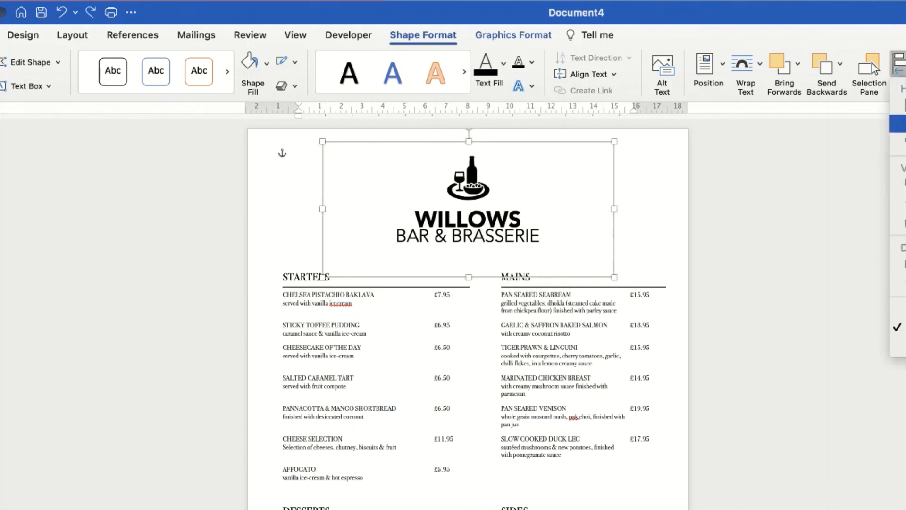
key("Return")
left_click(650, 187)
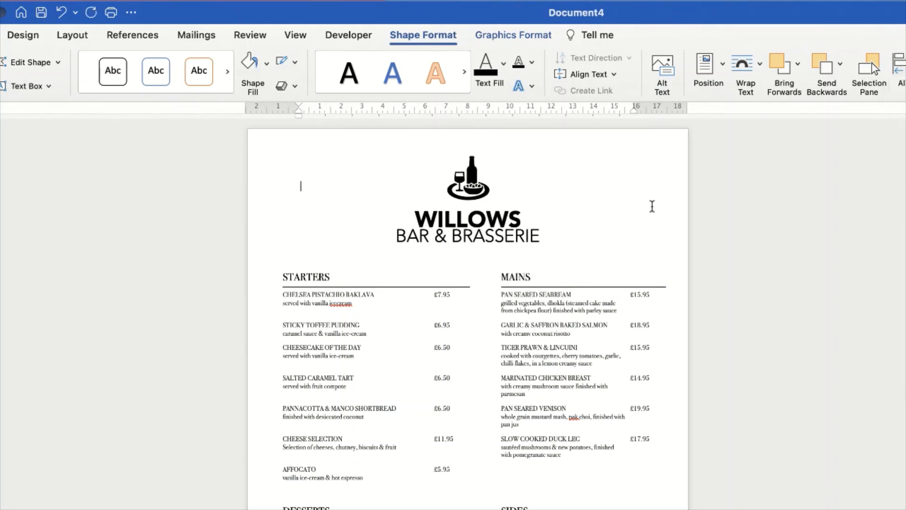